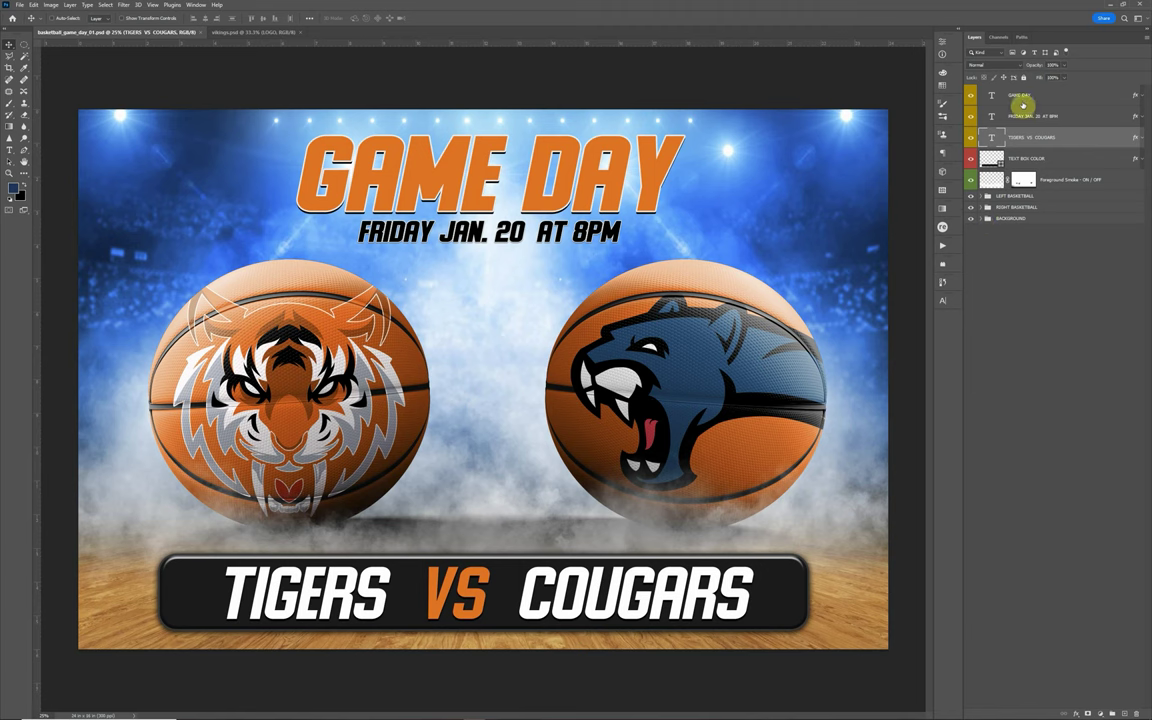
# Select the TEXT BOX COLOR layer and try a dark red fill, then discard it
pyautogui.click(1020, 96)
pyautogui.click(1017, 144)
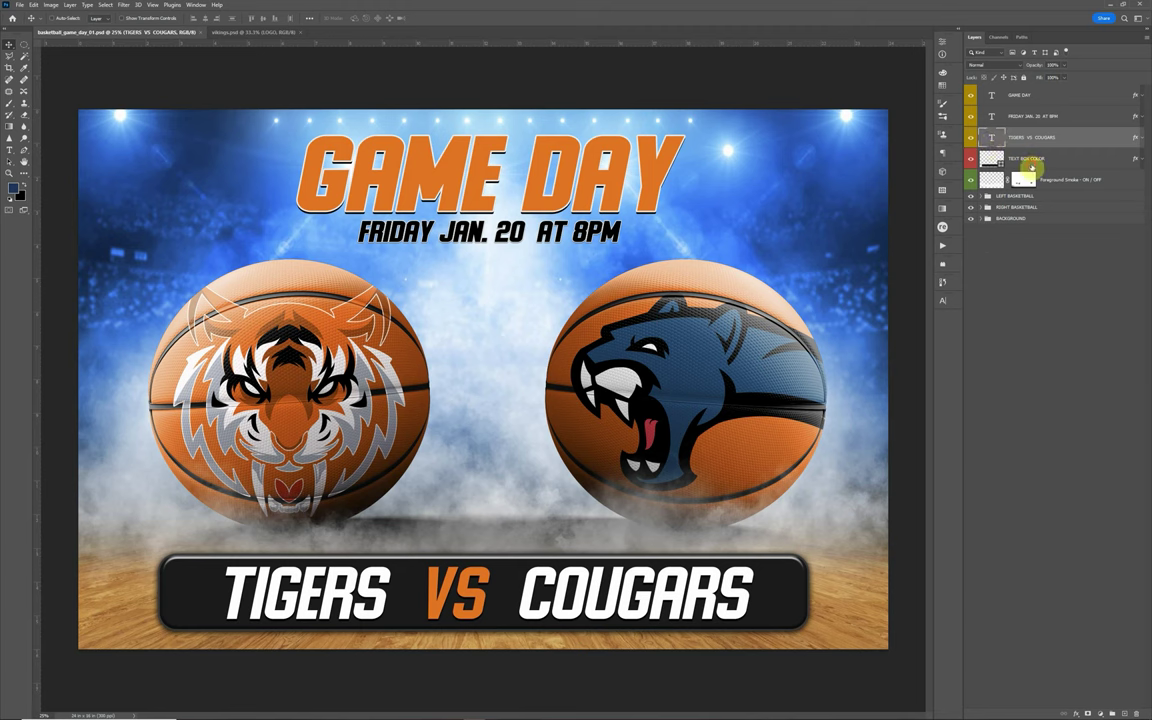
pyautogui.click(1027, 161)
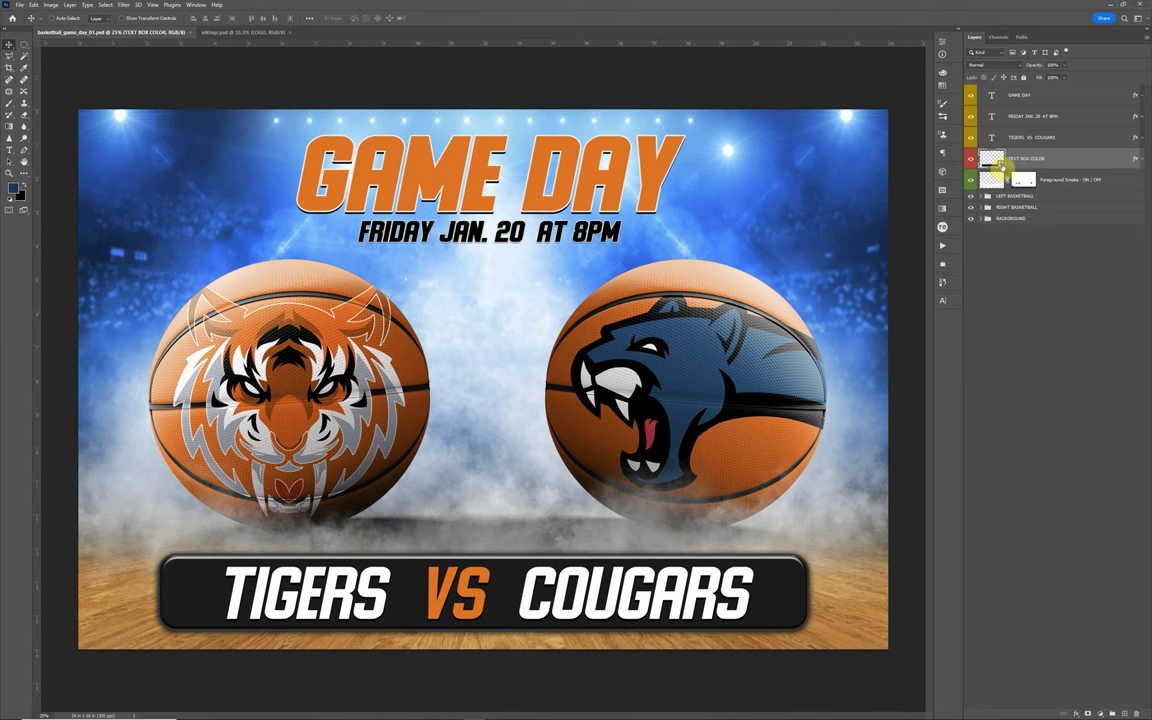
pyautogui.doubleClick(1000, 164)
pyautogui.moveTo(936, 517); pyautogui.dragTo(1003, 473)
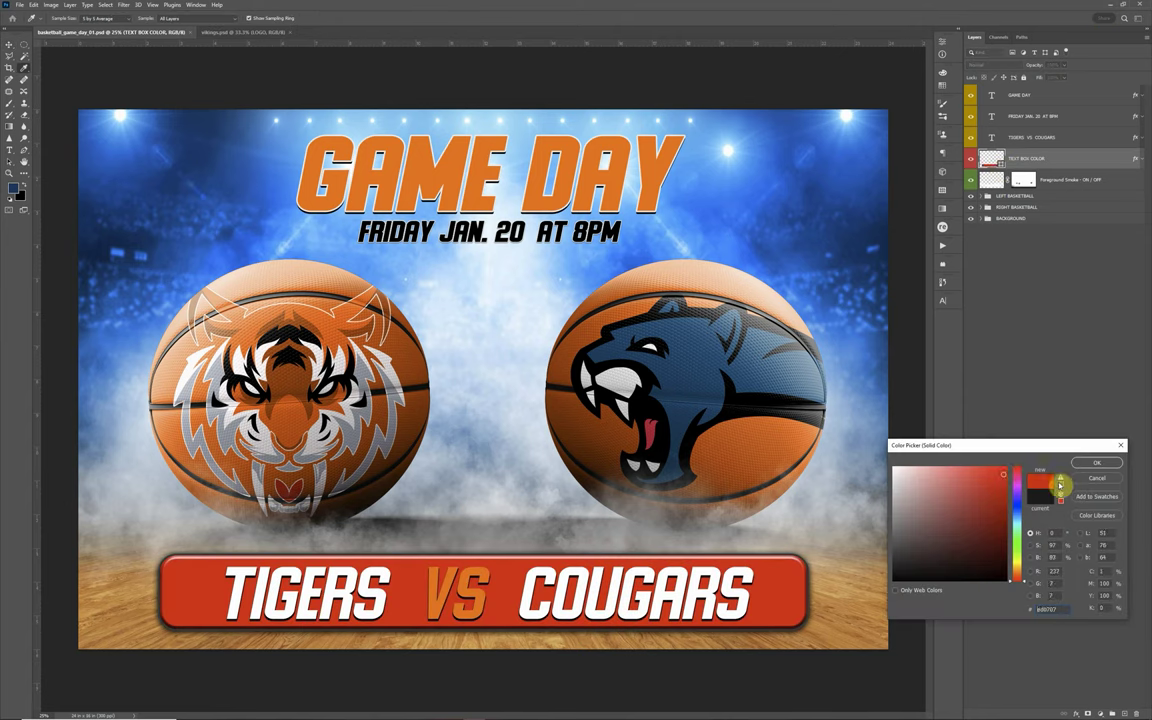
pyautogui.click(1096, 463)
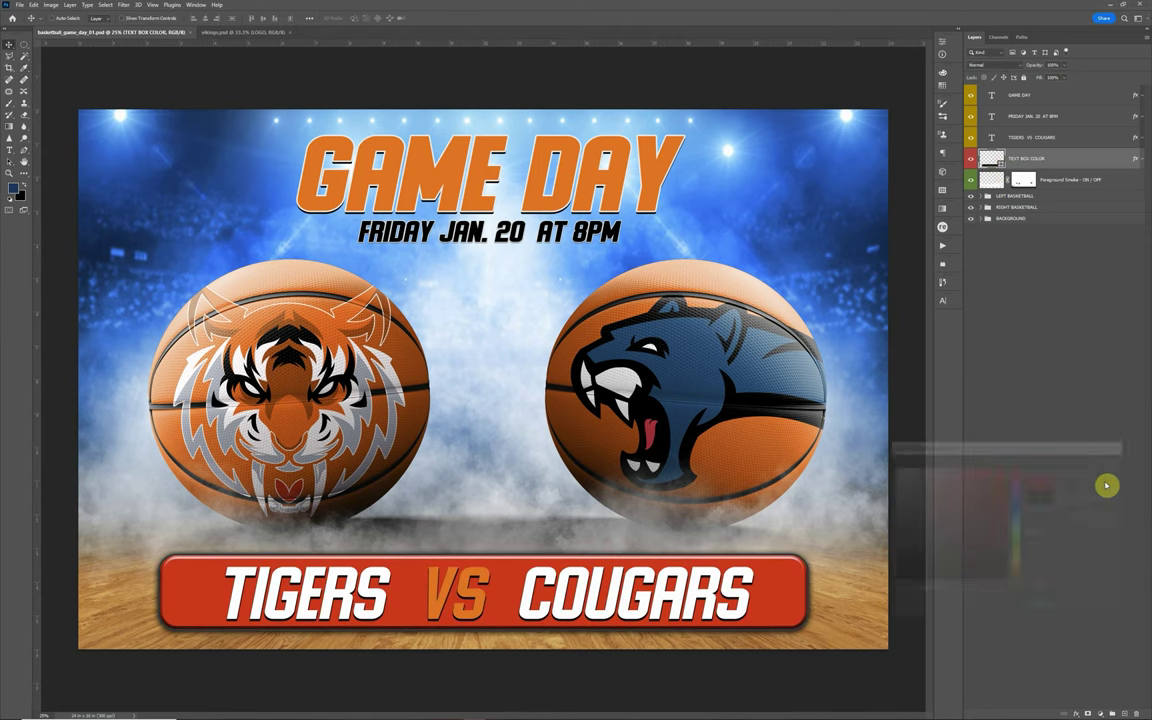
# Try a red stroke outline on the text box, then cancel the layer style
pyautogui.doubleClick(1134, 163)
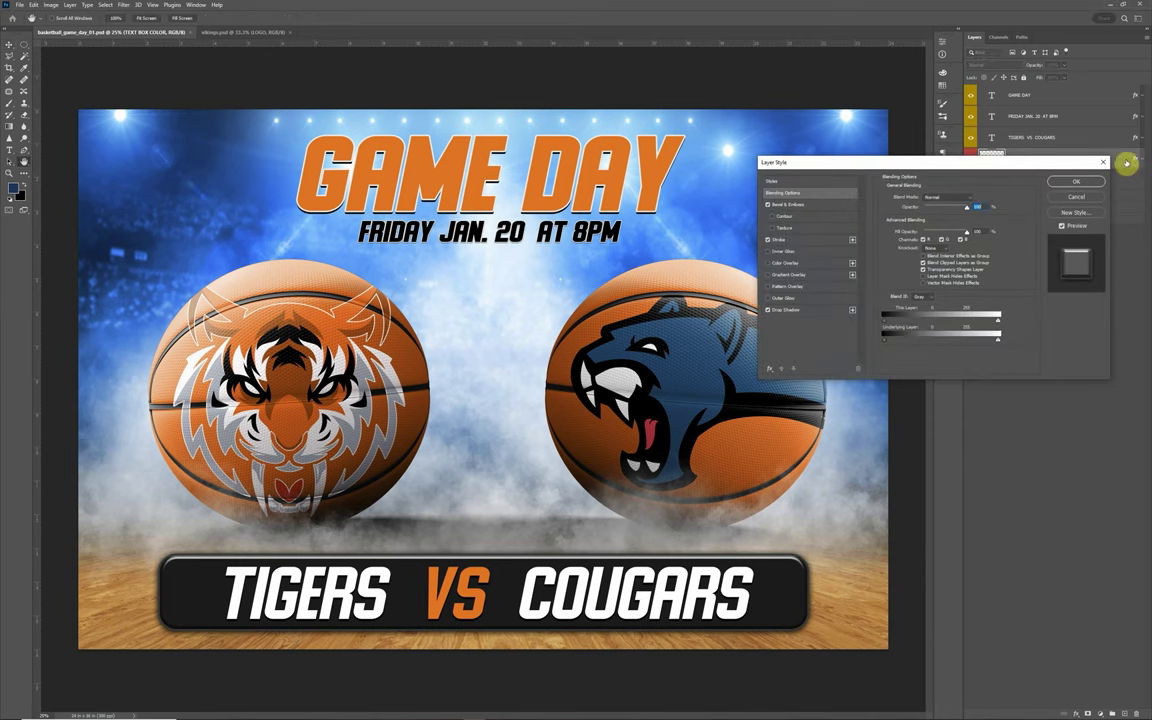
pyautogui.click(777, 241)
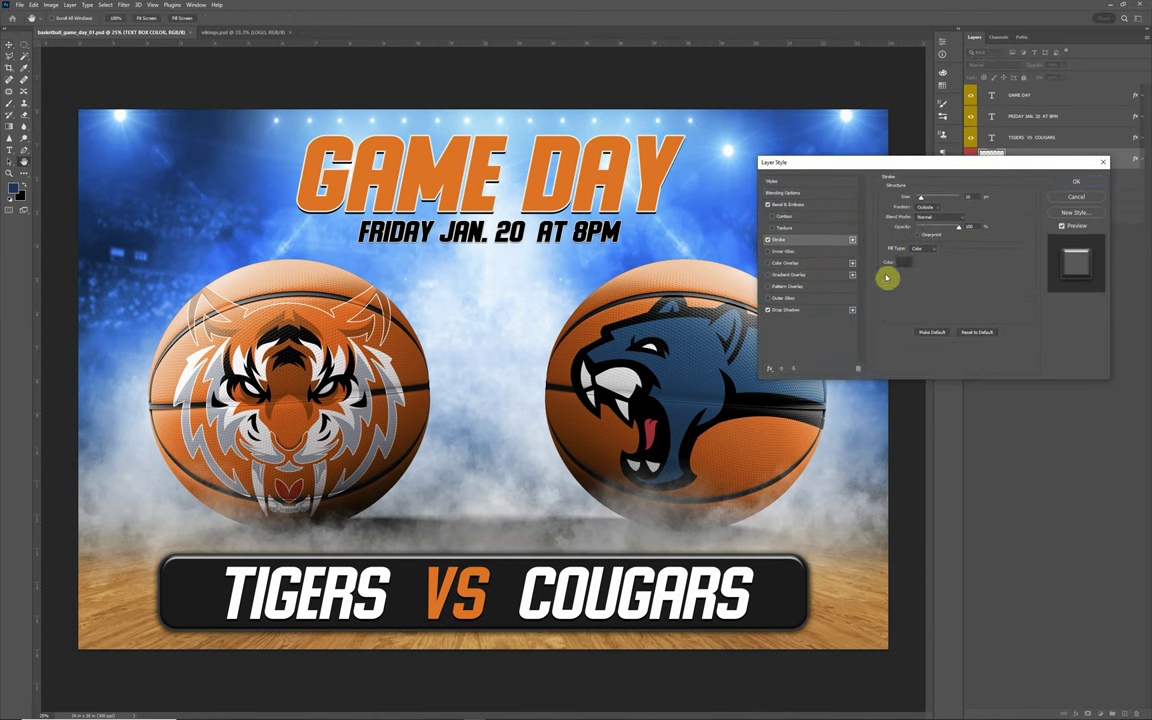
pyautogui.click(901, 264)
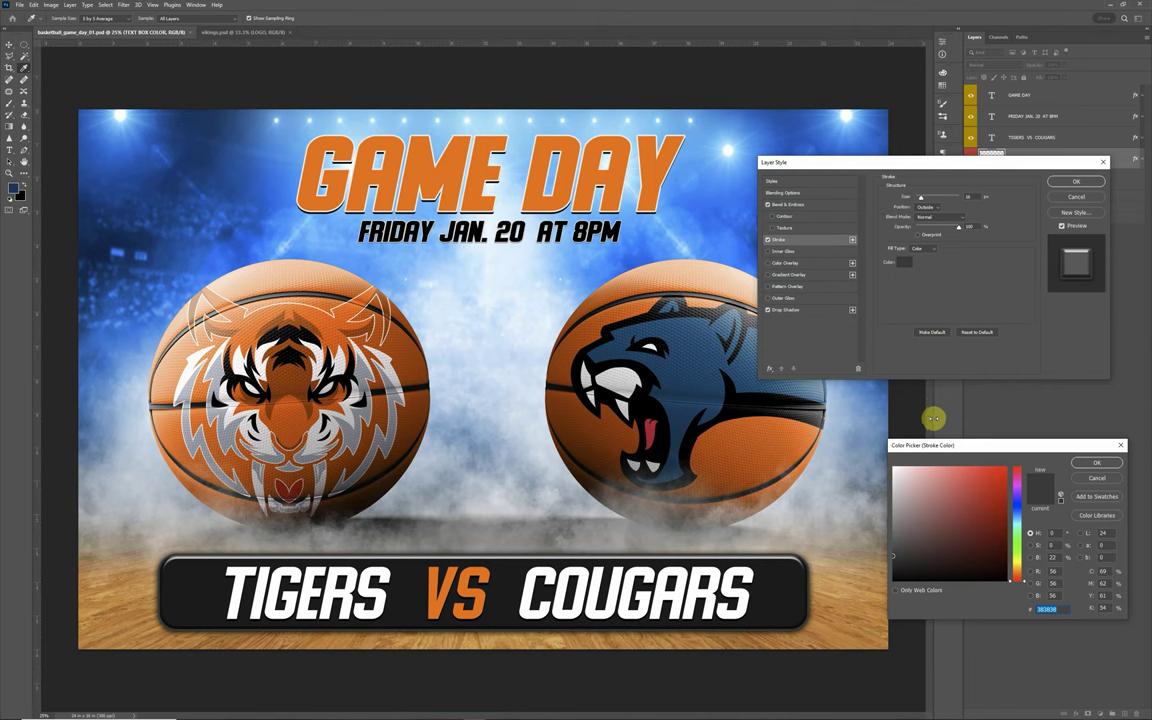
pyautogui.moveTo(910, 527)
pyautogui.mouseDown()
pyautogui.moveTo(885, 473)
pyautogui.moveTo(946, 532)
pyautogui.moveTo(1021, 456)
pyautogui.mouseUp()
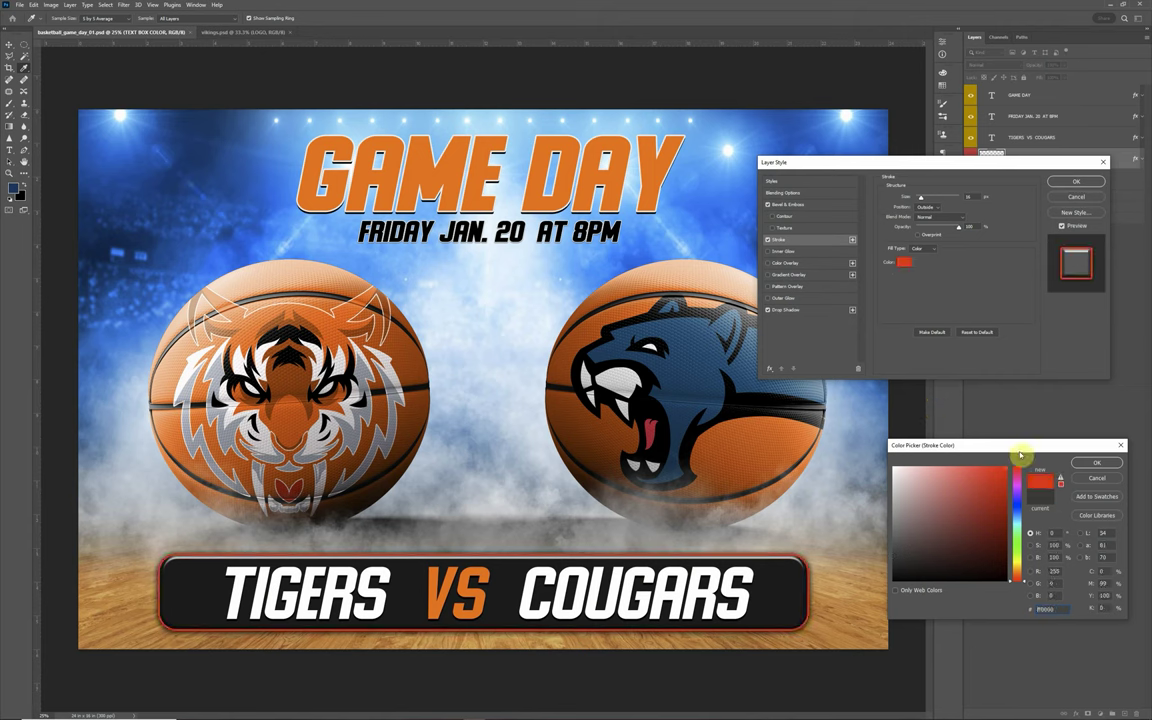
pyautogui.click(1096, 478)
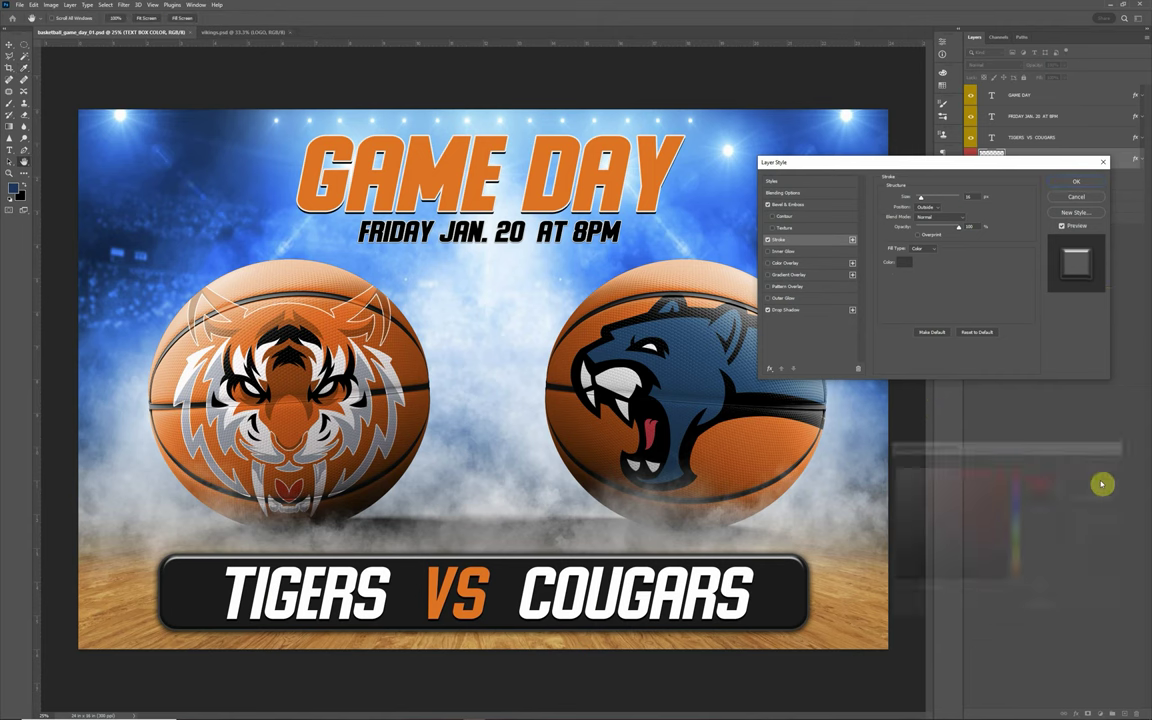
pyautogui.click(1075, 199)
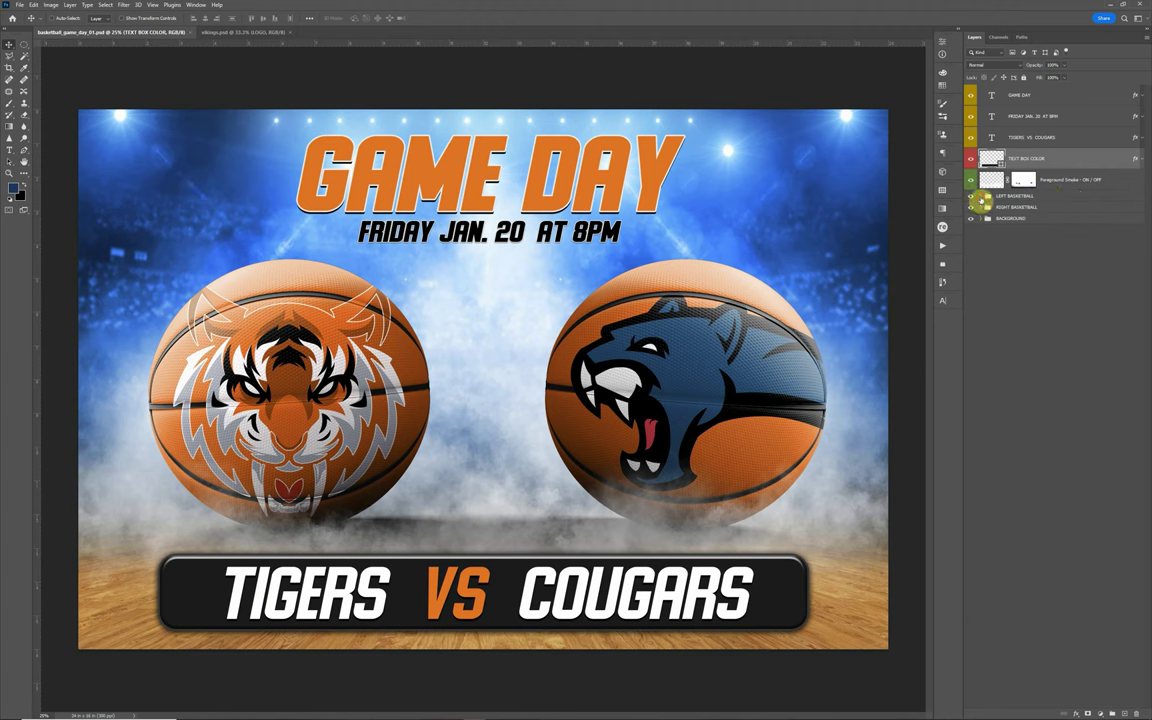
# Expand RIGHT BASKETBALL and open the CHANGE RIGHT LOGO HERE smart object for editing
pyautogui.click(985, 196)
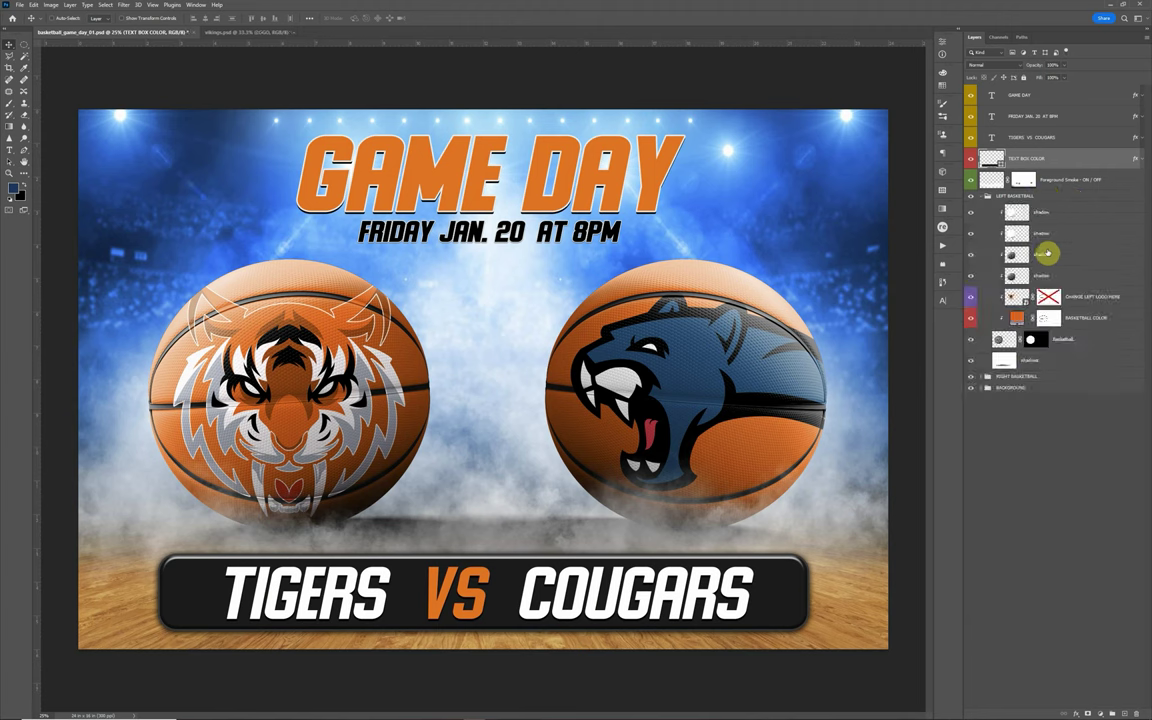
pyautogui.click(986, 196)
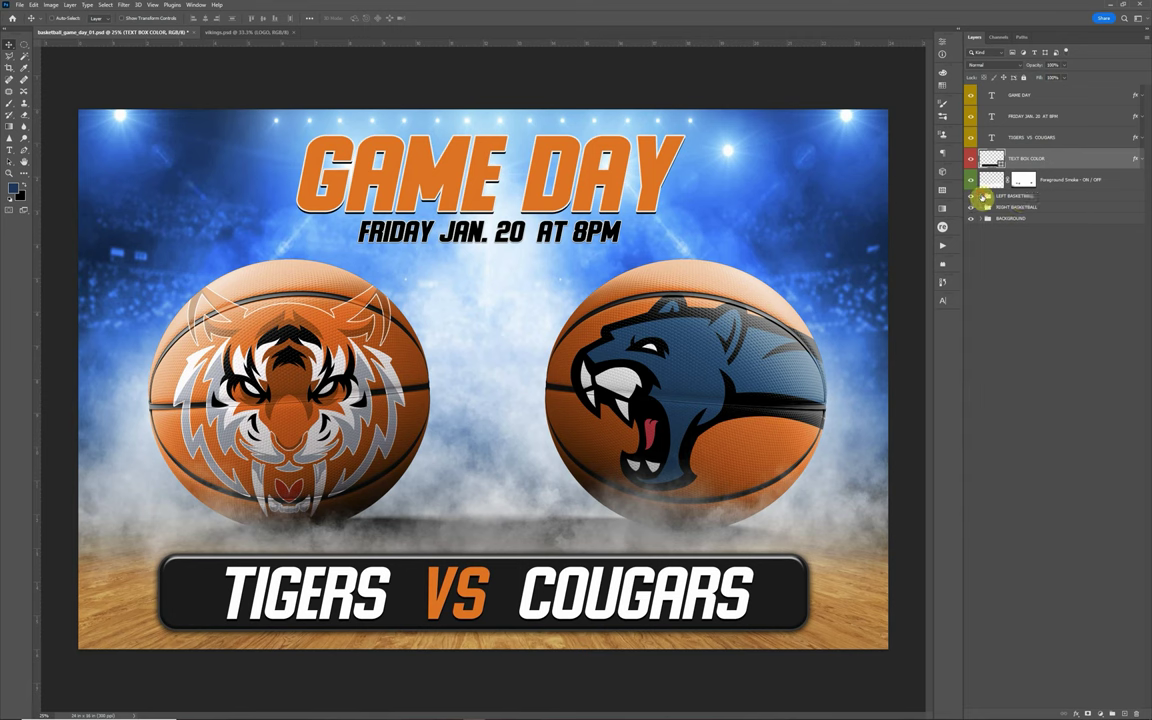
pyautogui.click(987, 207)
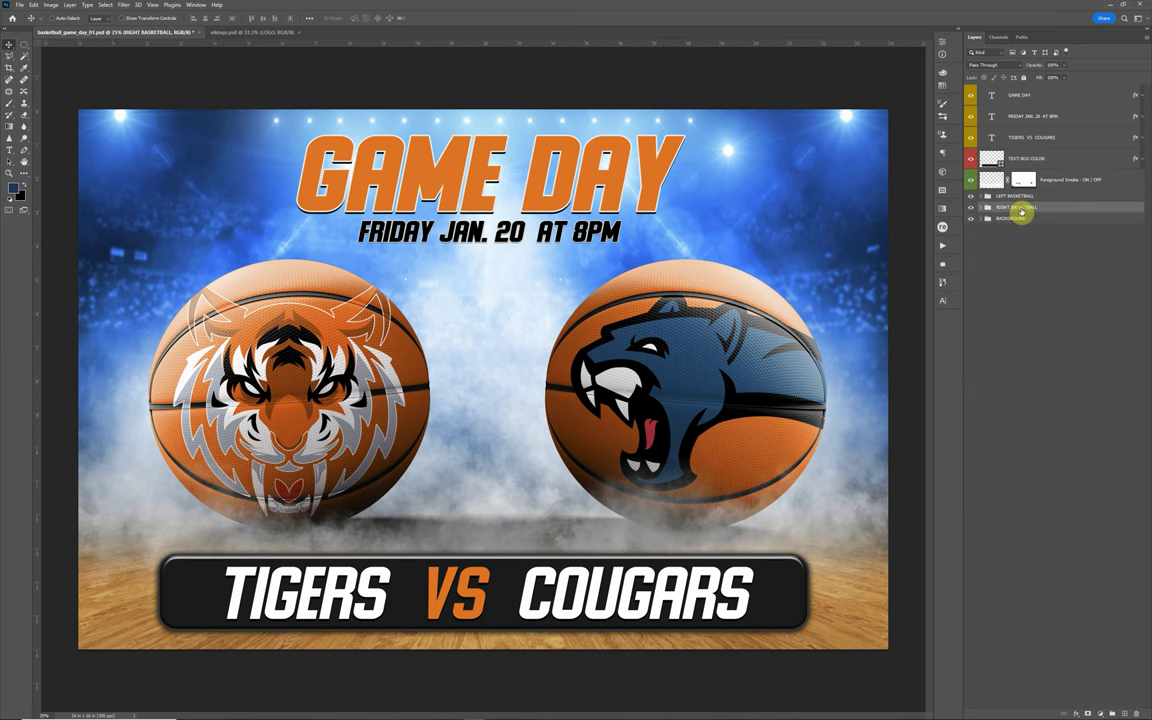
pyautogui.click(985, 208)
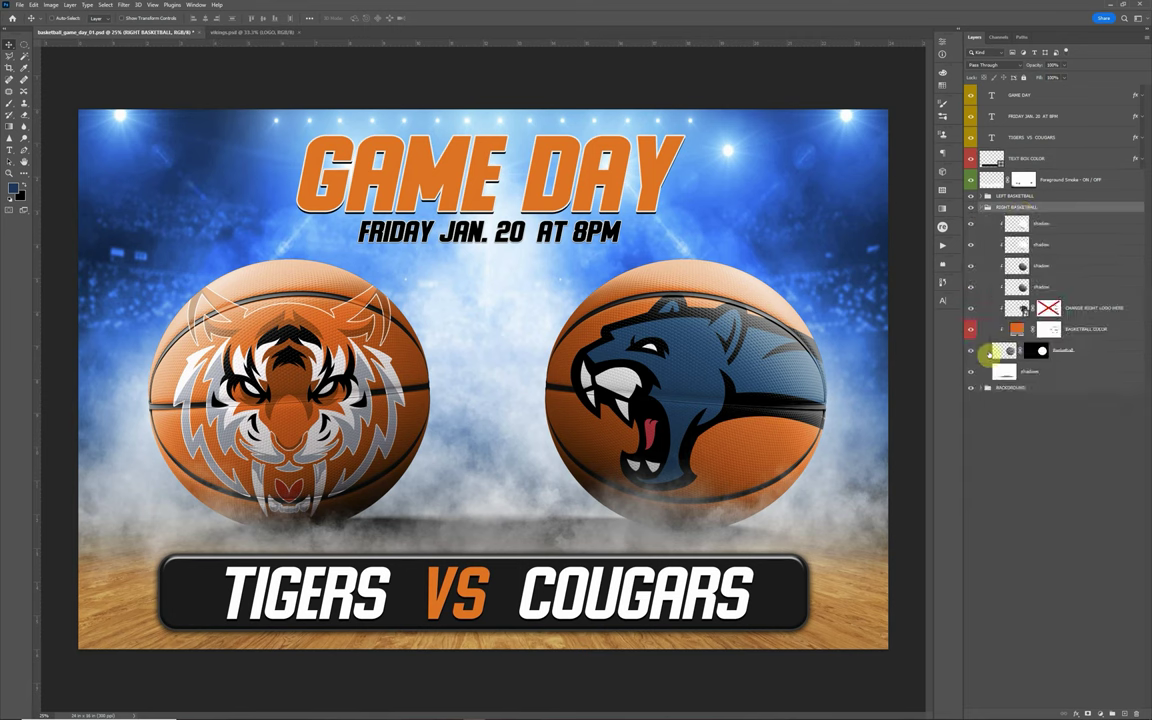
pyautogui.click(1083, 310)
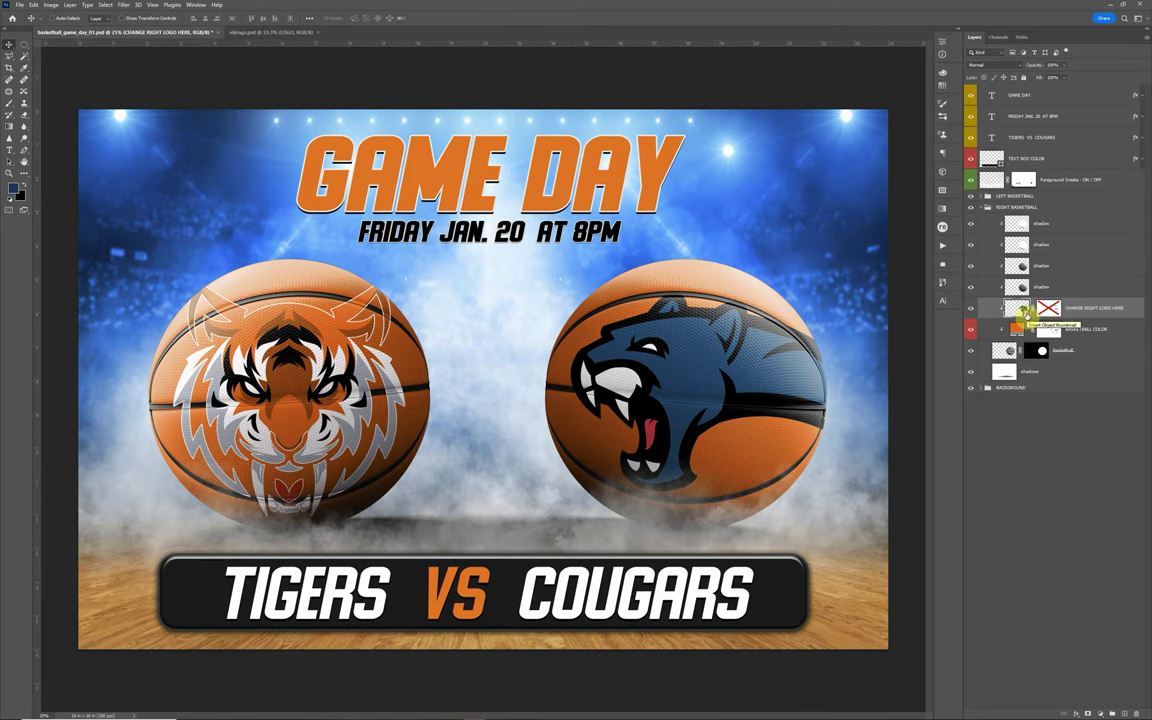
pyautogui.doubleClick(1016, 308)
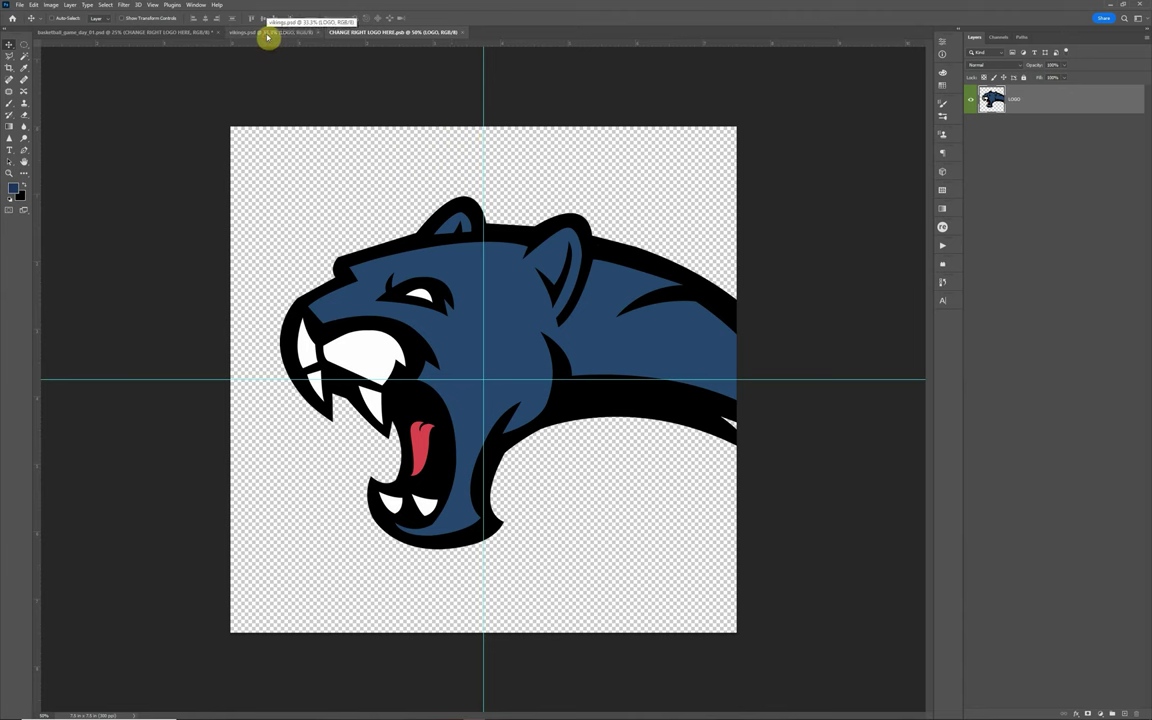
# Bring the Viking LOGO from vikings.psd in, hide the cougar, and shrink it to fit
pyautogui.click(268, 33)
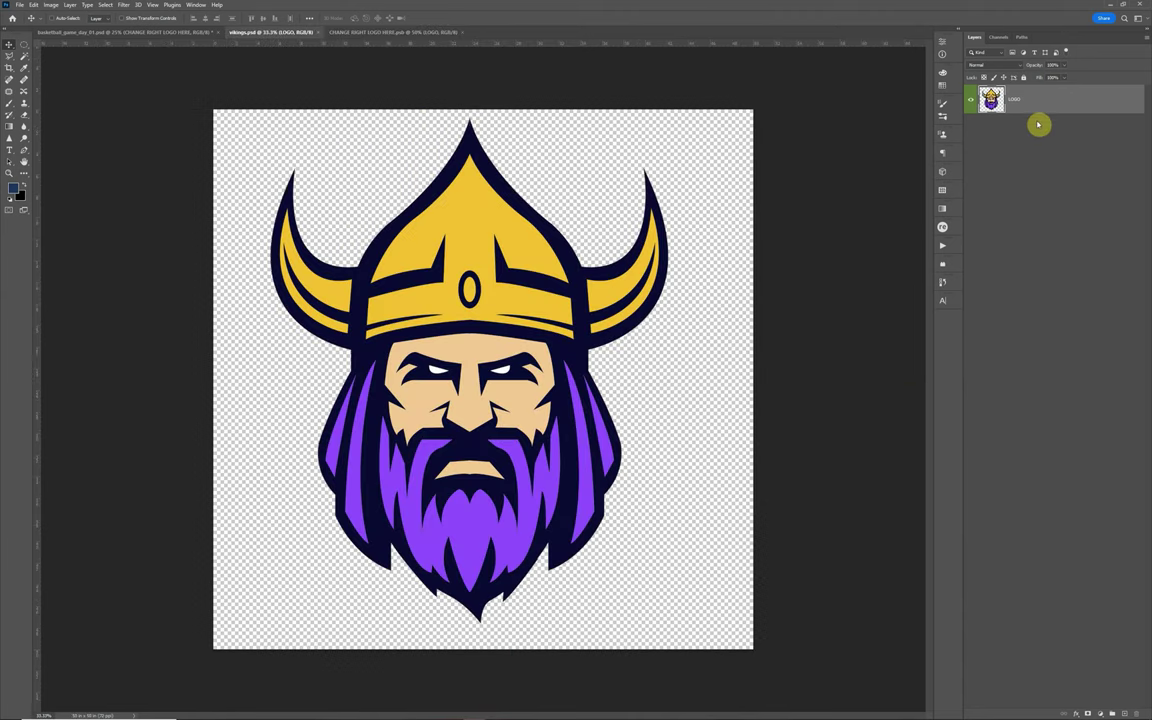
pyautogui.moveTo(991, 100); pyautogui.dragTo(433, 214)
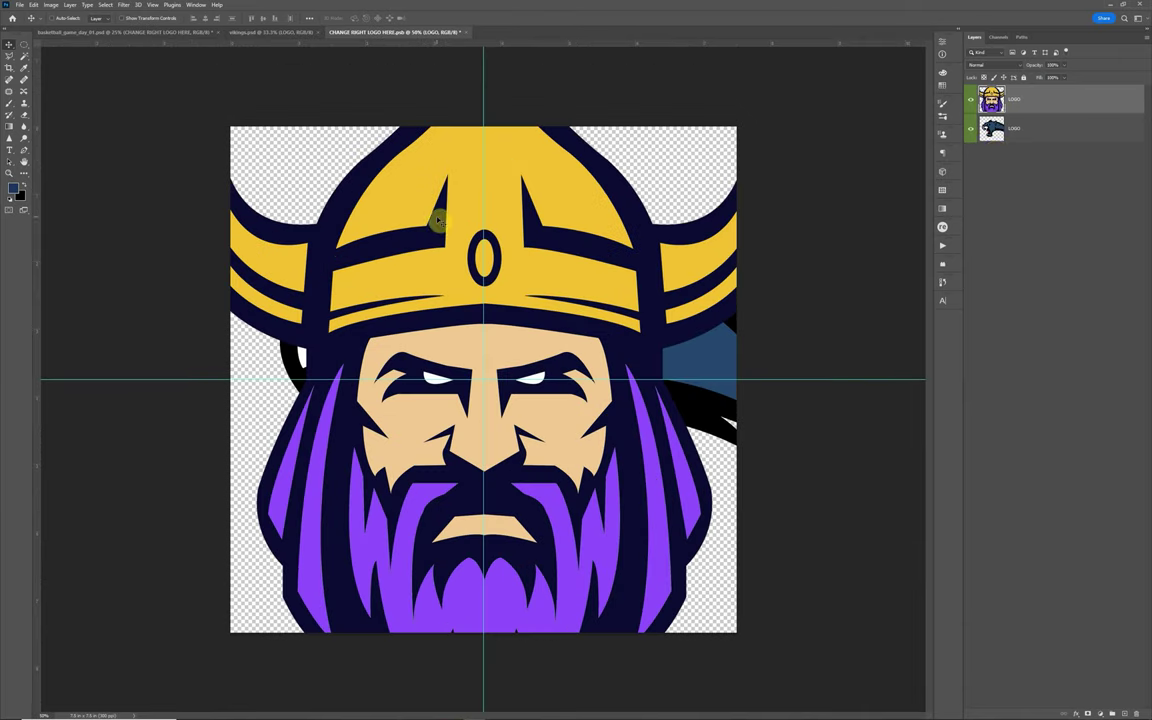
pyautogui.click(971, 131)
pyautogui.hotkey('ctrl', 't')
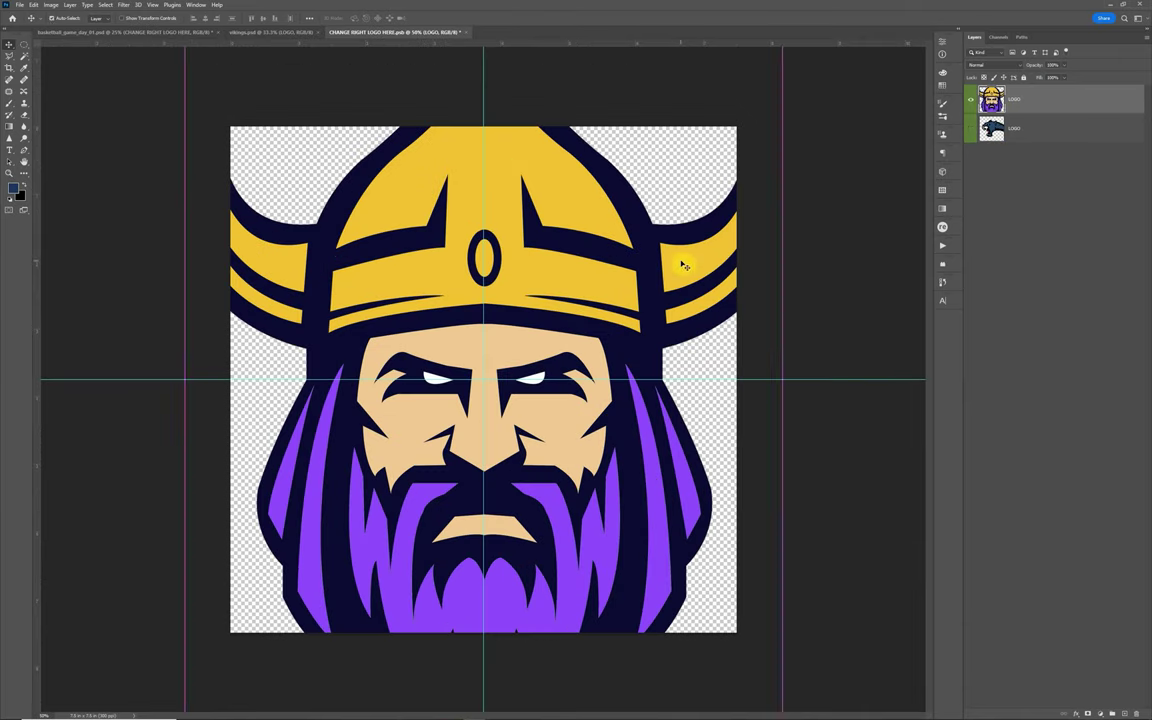
pyautogui.moveTo(782, 380); pyautogui.dragTo(668, 376)
pyautogui.press('Return')
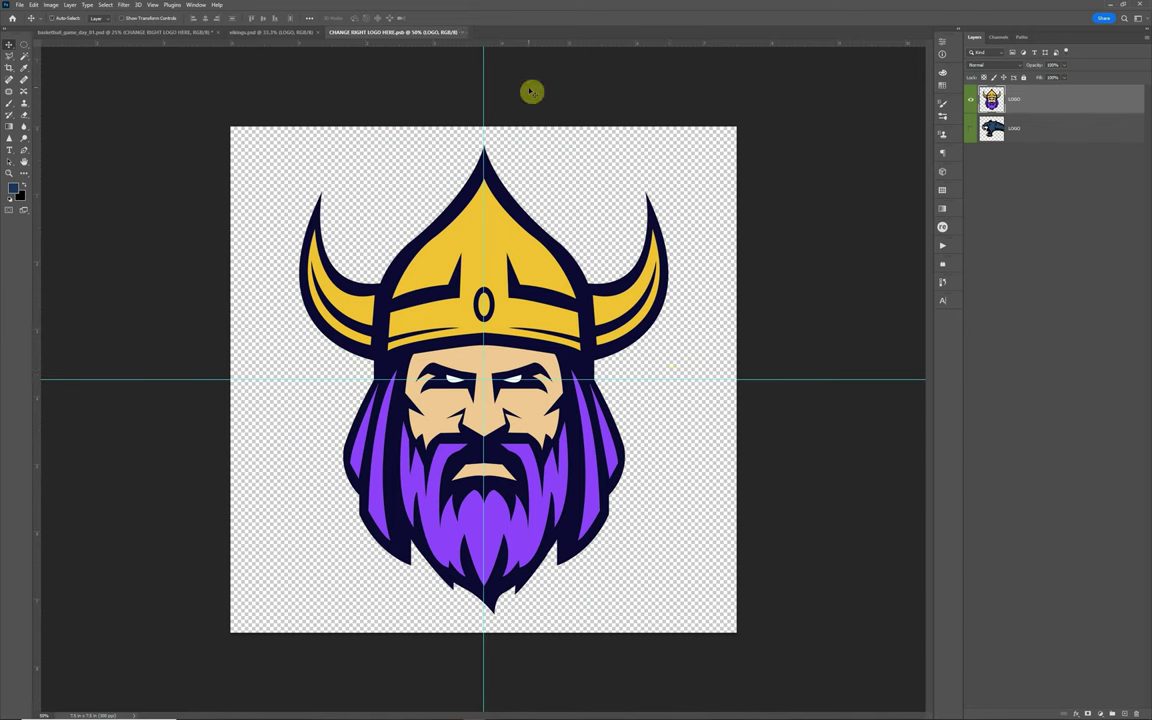
pyautogui.click(158, 32)
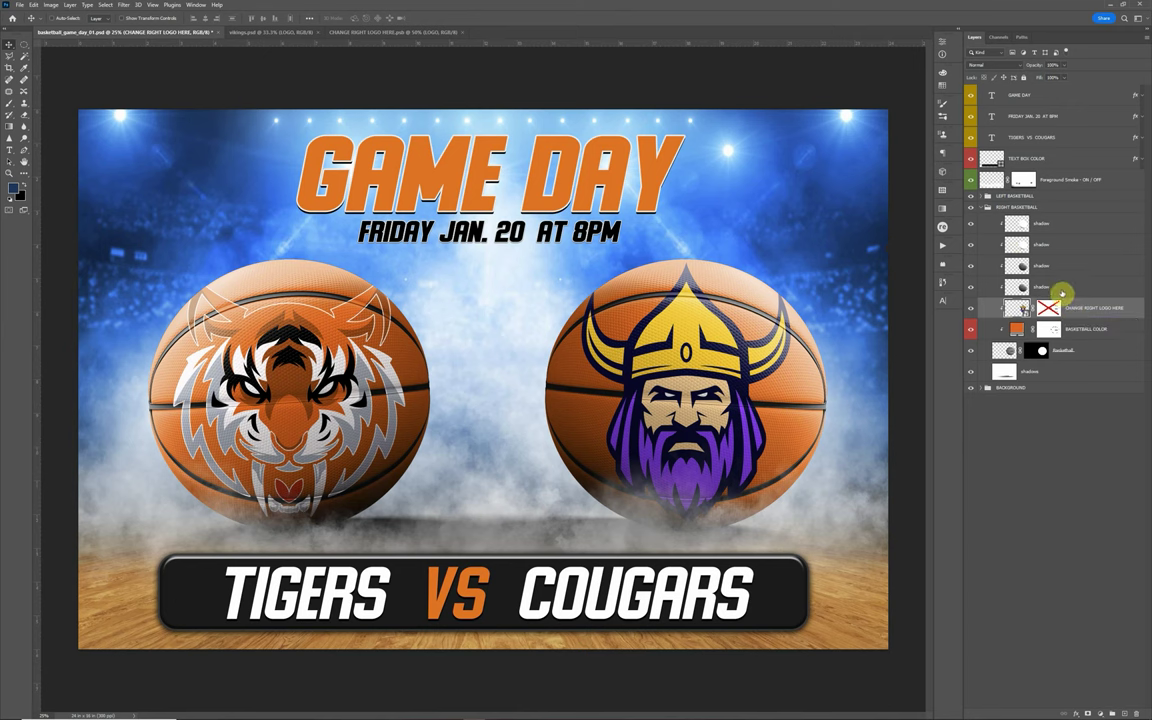
# Color the right BASKETBALL COLOR fill with a brightened purple sampled from the Viking's beard
pyautogui.click(1017, 331)
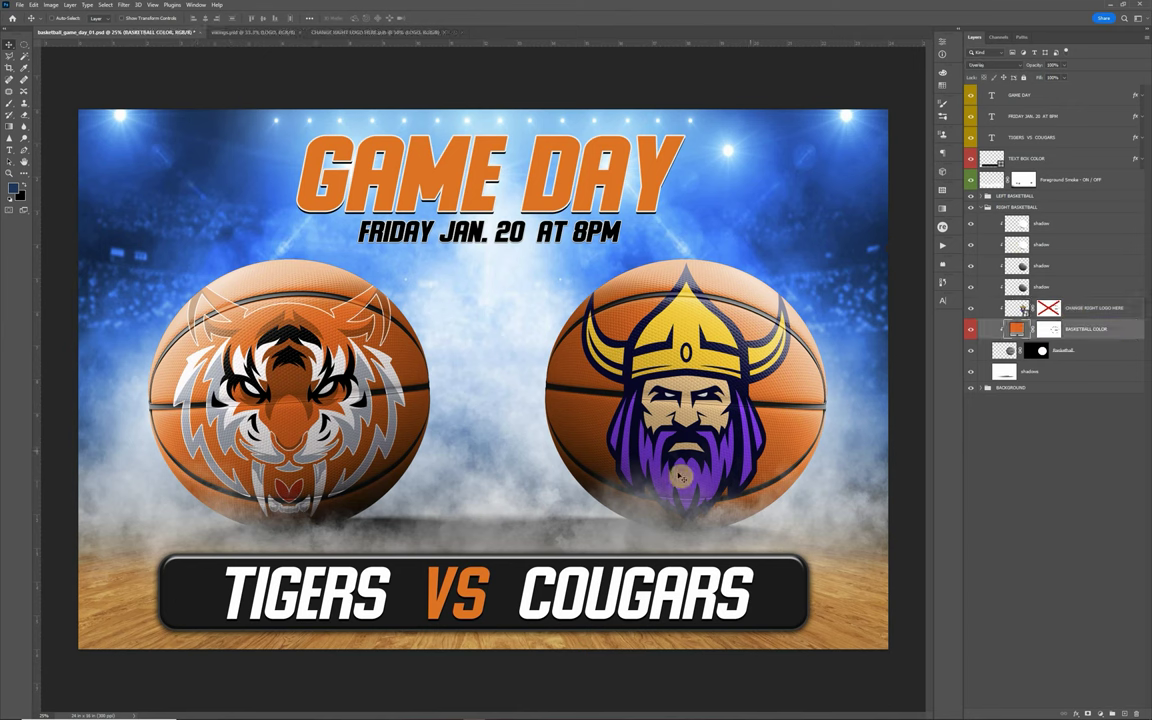
pyautogui.doubleClick(1017, 330)
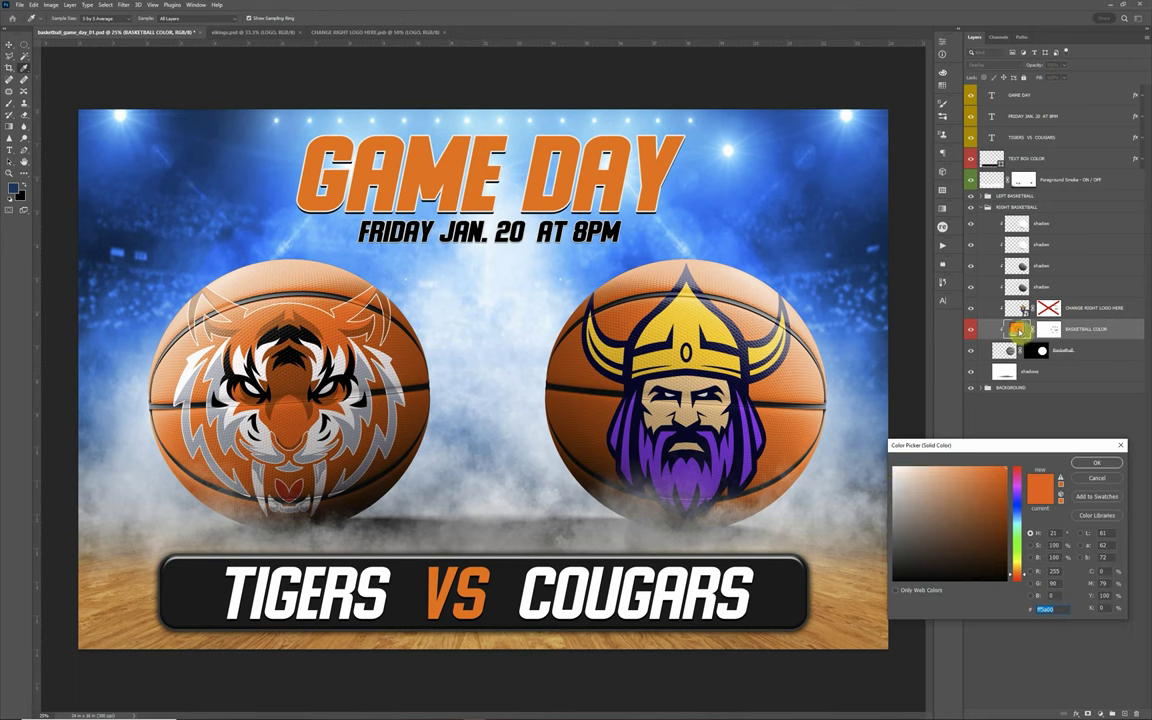
pyautogui.click(624, 457)
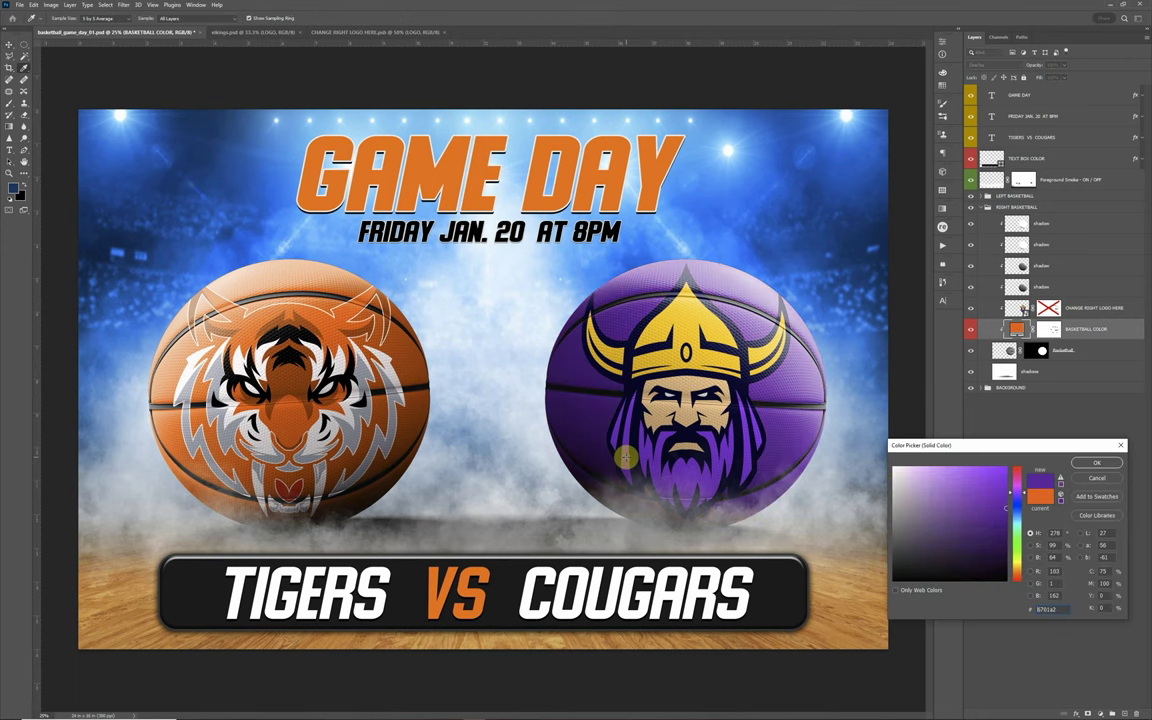
pyautogui.moveTo(1007, 507); pyautogui.dragTo(1007, 497)
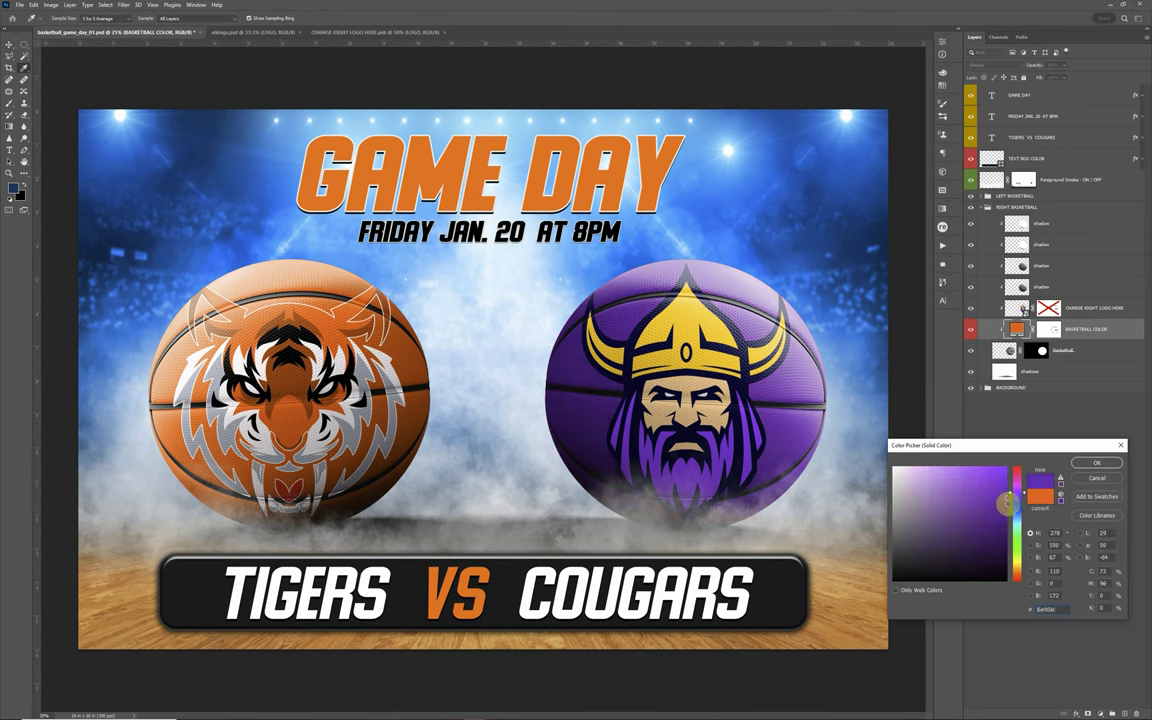
pyautogui.click(1087, 466)
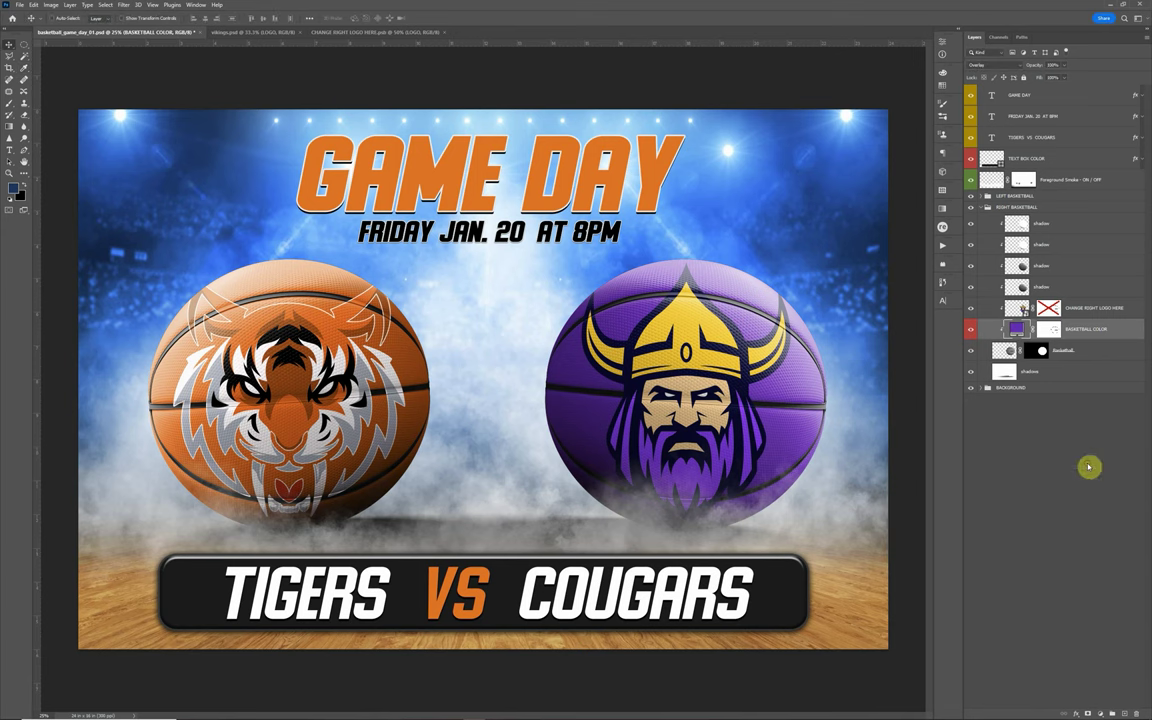
# Change the left basketball's color fill to a near-black dark grey
pyautogui.click(984, 197)
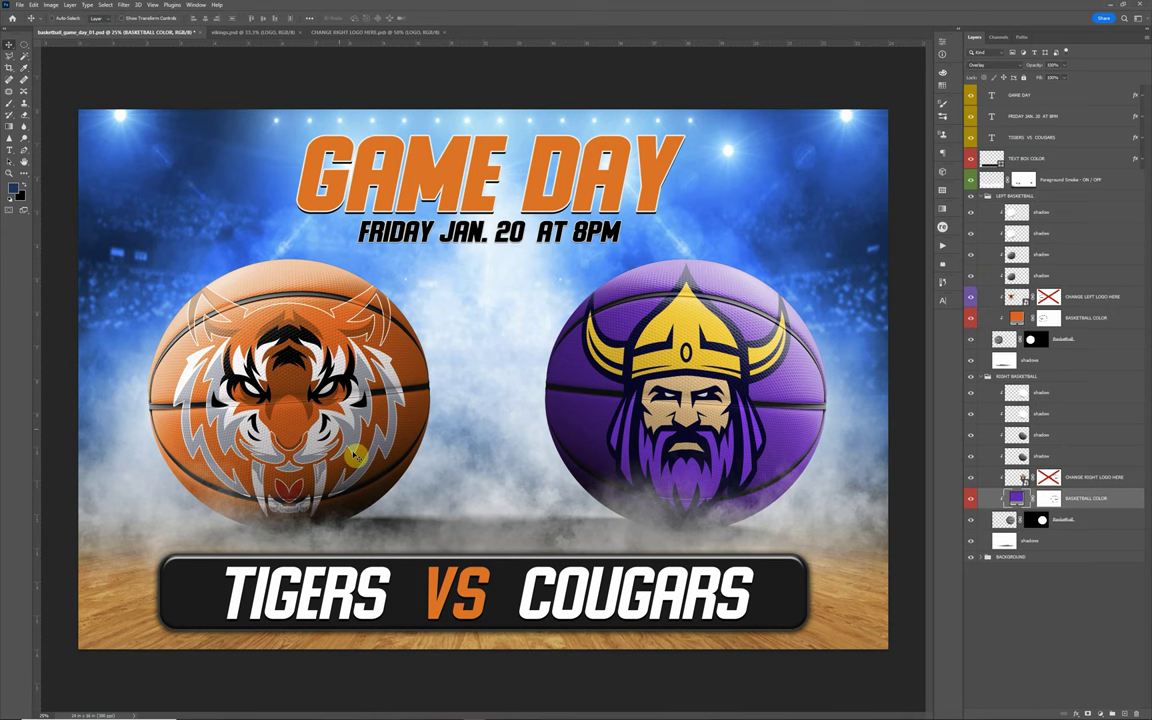
pyautogui.doubleClick(1016, 319)
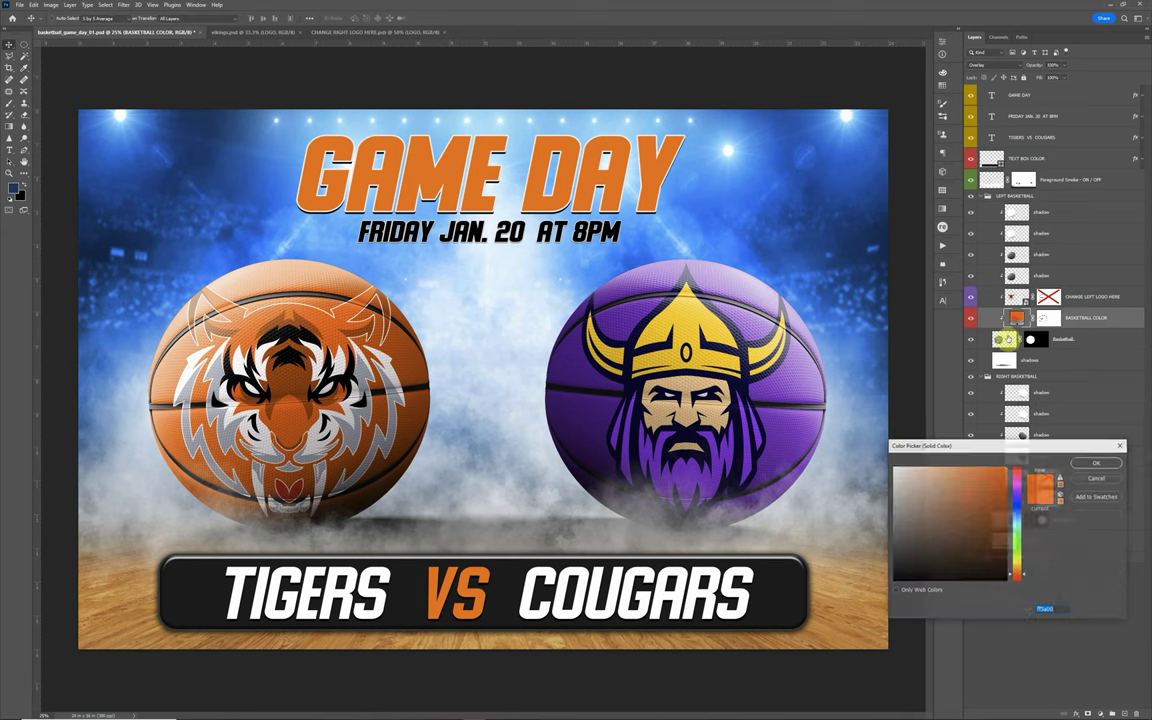
pyautogui.moveTo(894, 571)
pyautogui.mouseDown()
pyautogui.moveTo(900, 555)
pyautogui.moveTo(879, 571)
pyautogui.mouseUp()
pyautogui.click(1108, 464)
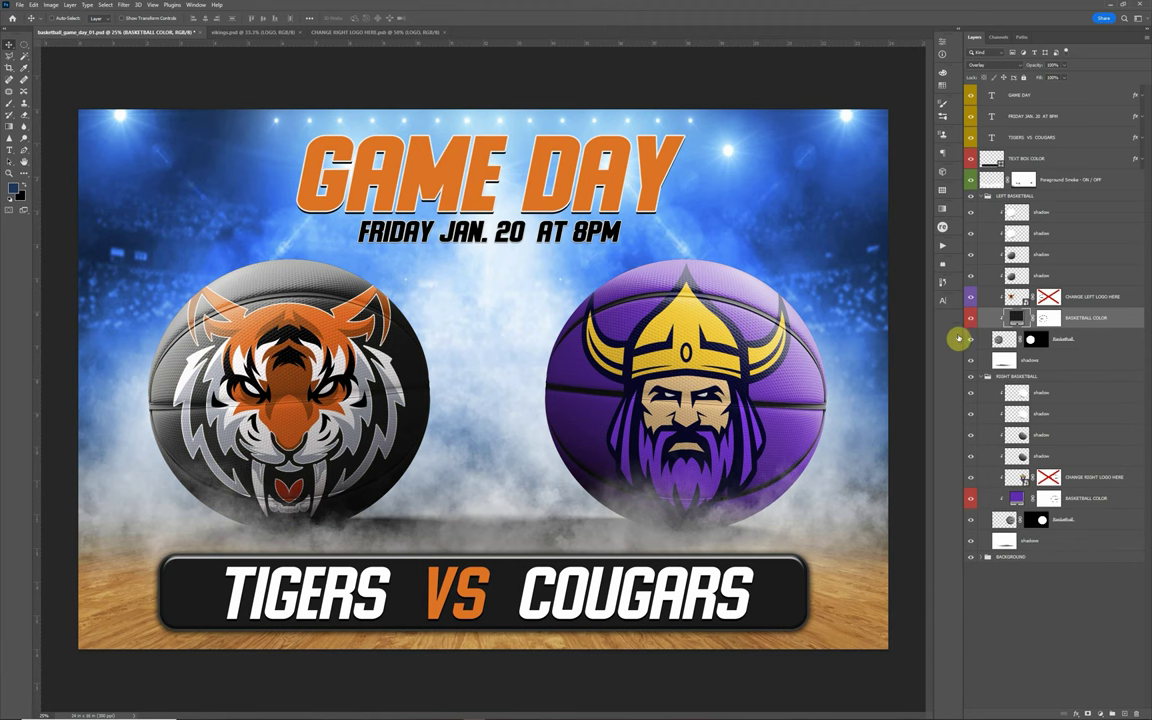
pyautogui.click(986, 557)
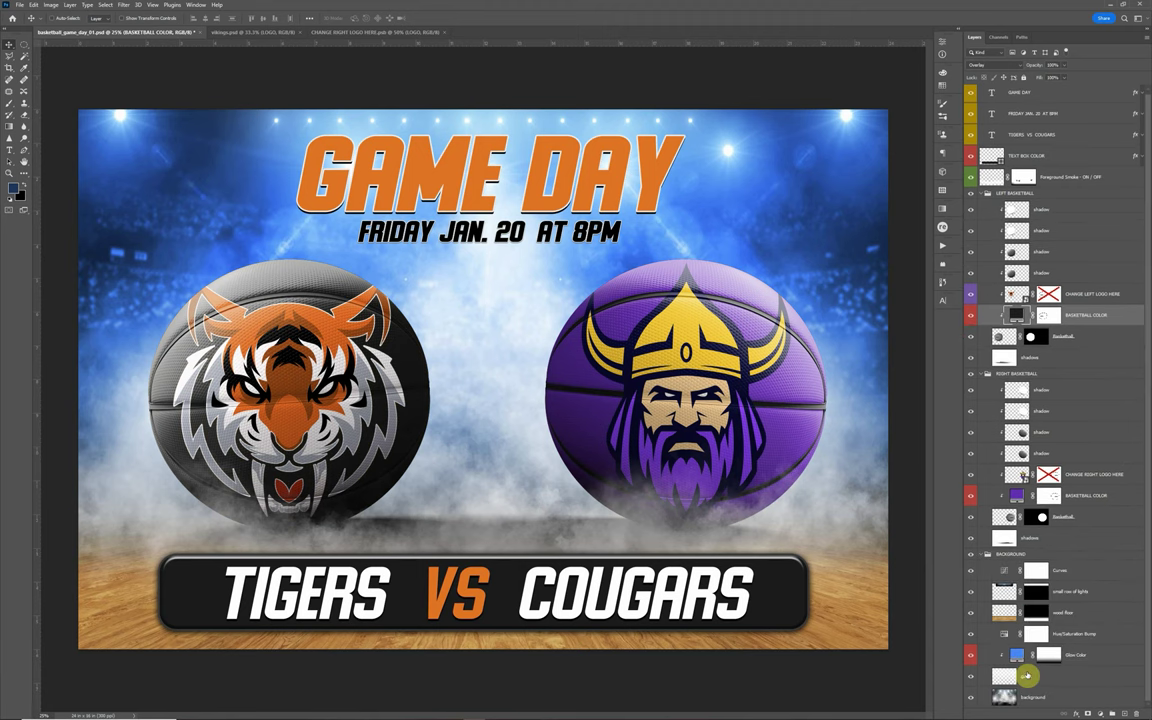
pyautogui.doubleClick(1018, 658)
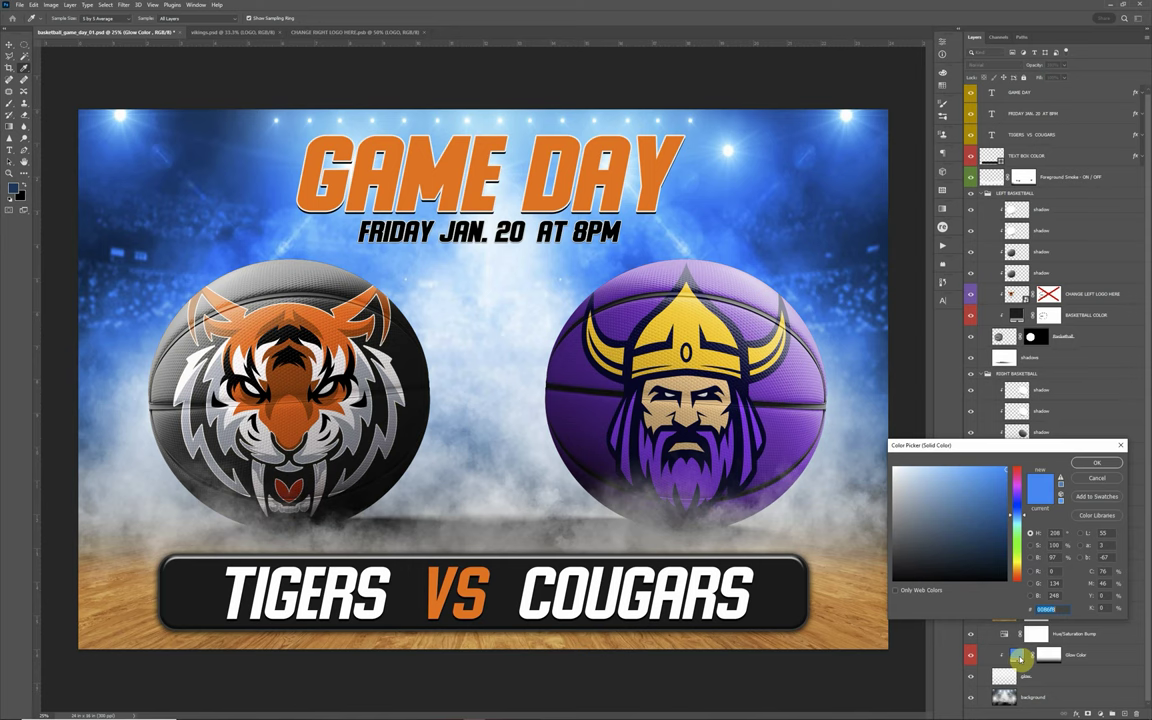
pyautogui.moveTo(1018, 528); pyautogui.dragTo(1019, 495)
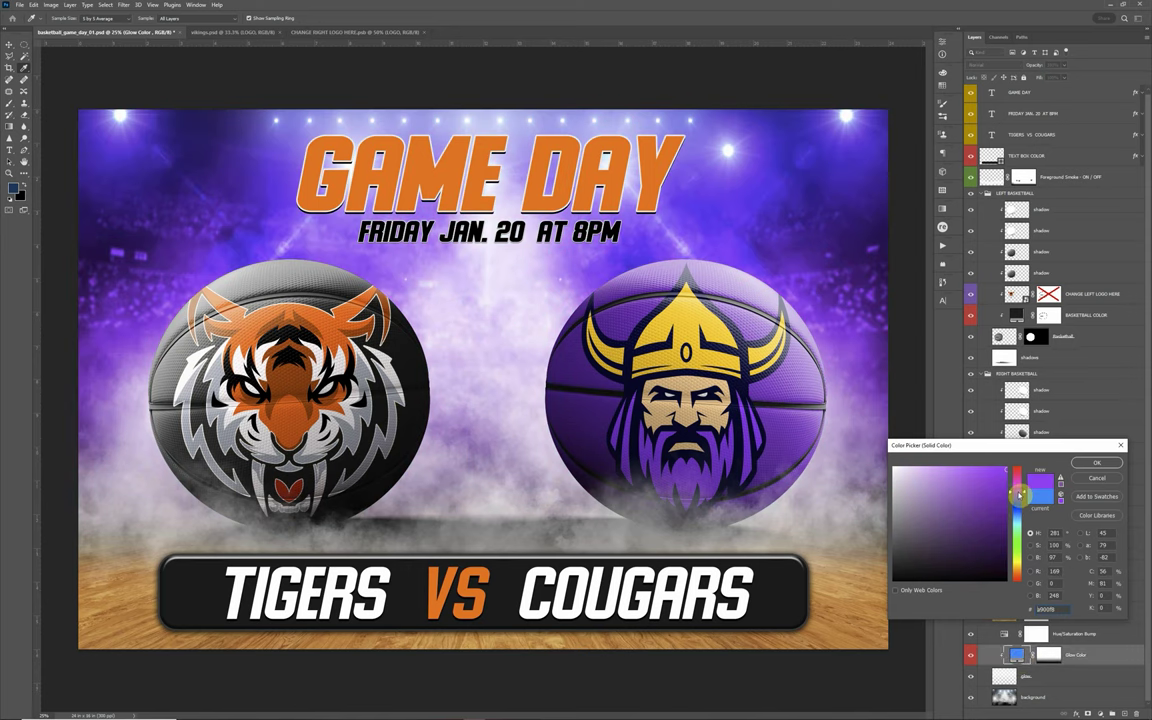
pyautogui.click(1092, 480)
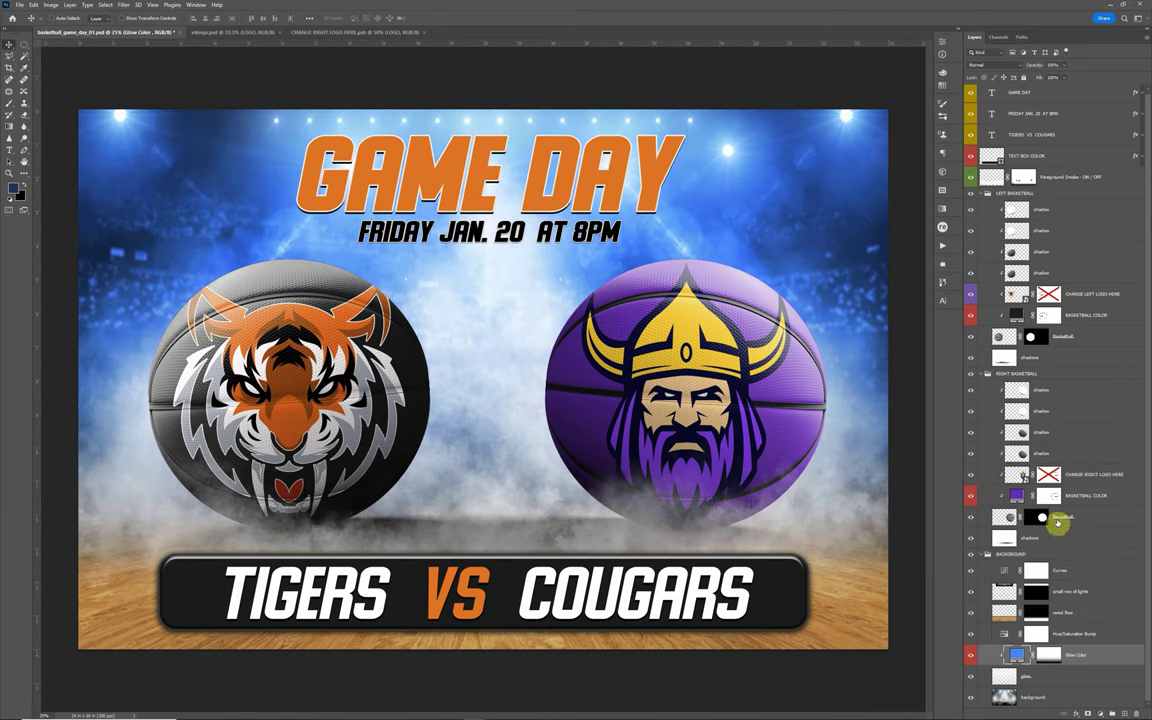
pyautogui.keyDown('alt'); pyautogui.click(987, 193); pyautogui.keyUp('alt')
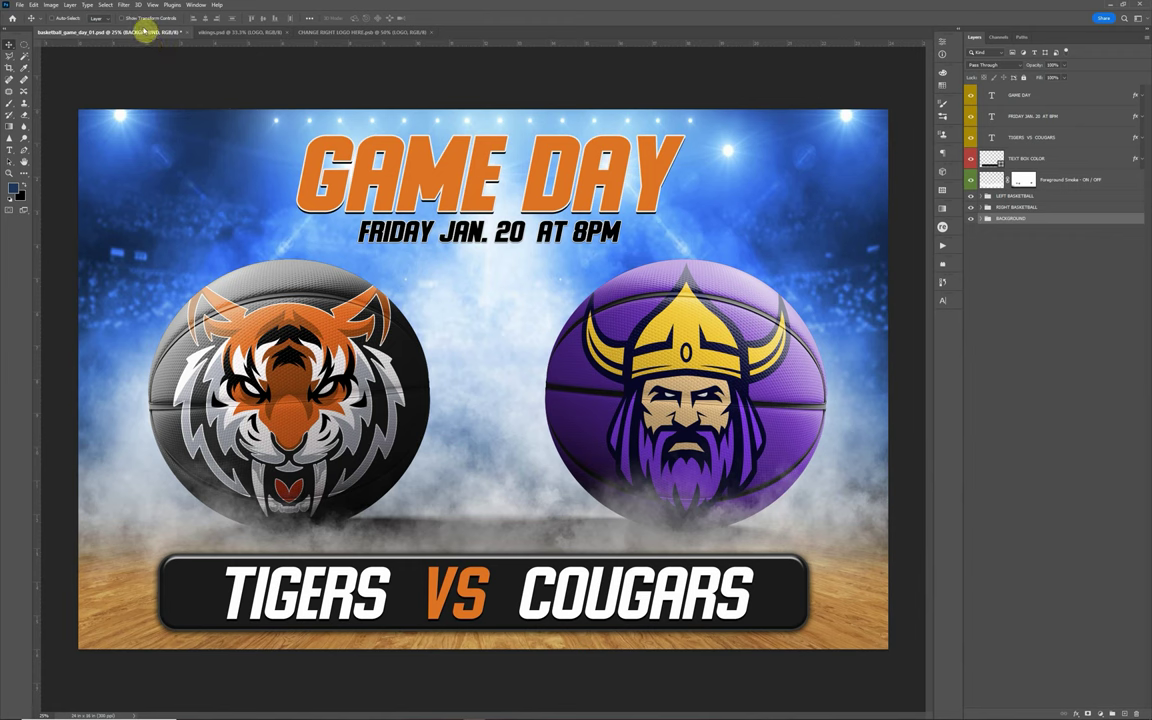
# Increase the canvas height in Canvas Size, then select the arena background photo layer
pyautogui.click(51, 5)
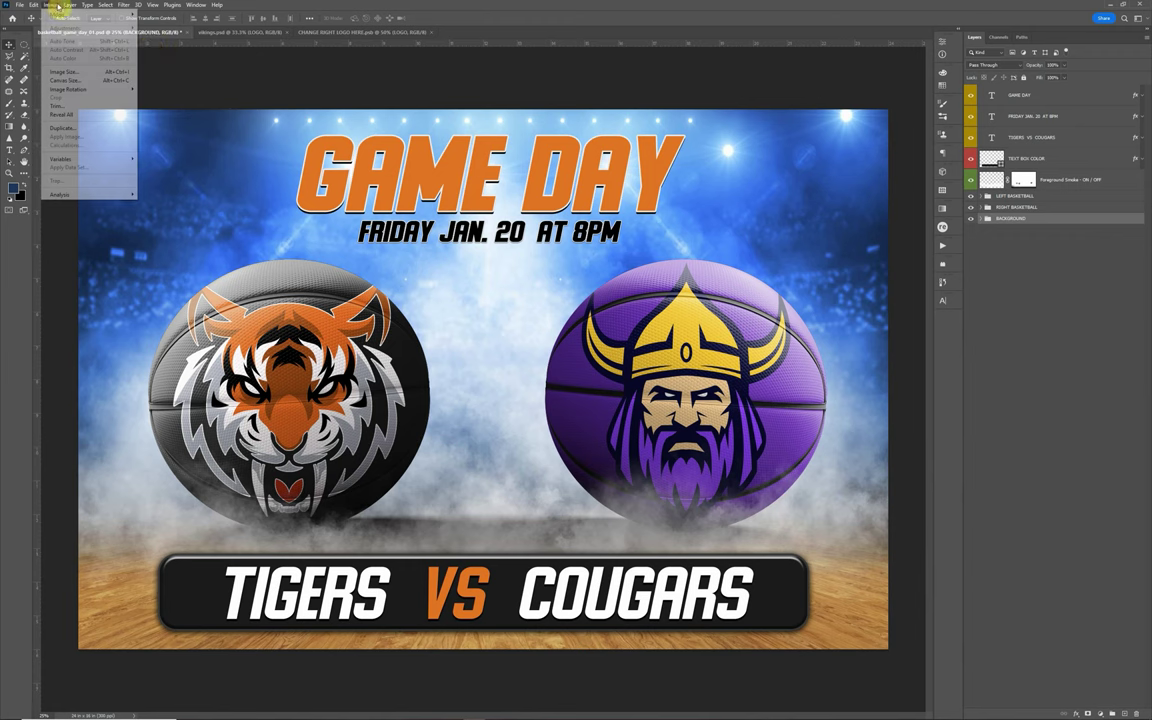
pyautogui.click(66, 80)
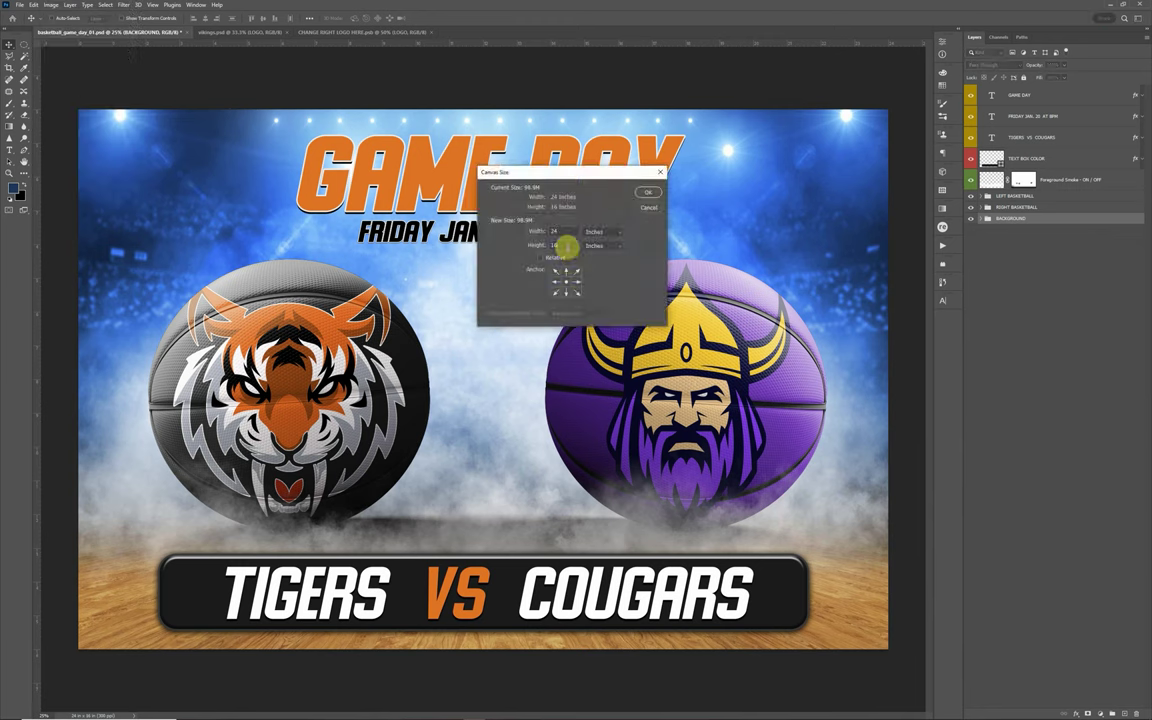
pyautogui.click(648, 192)
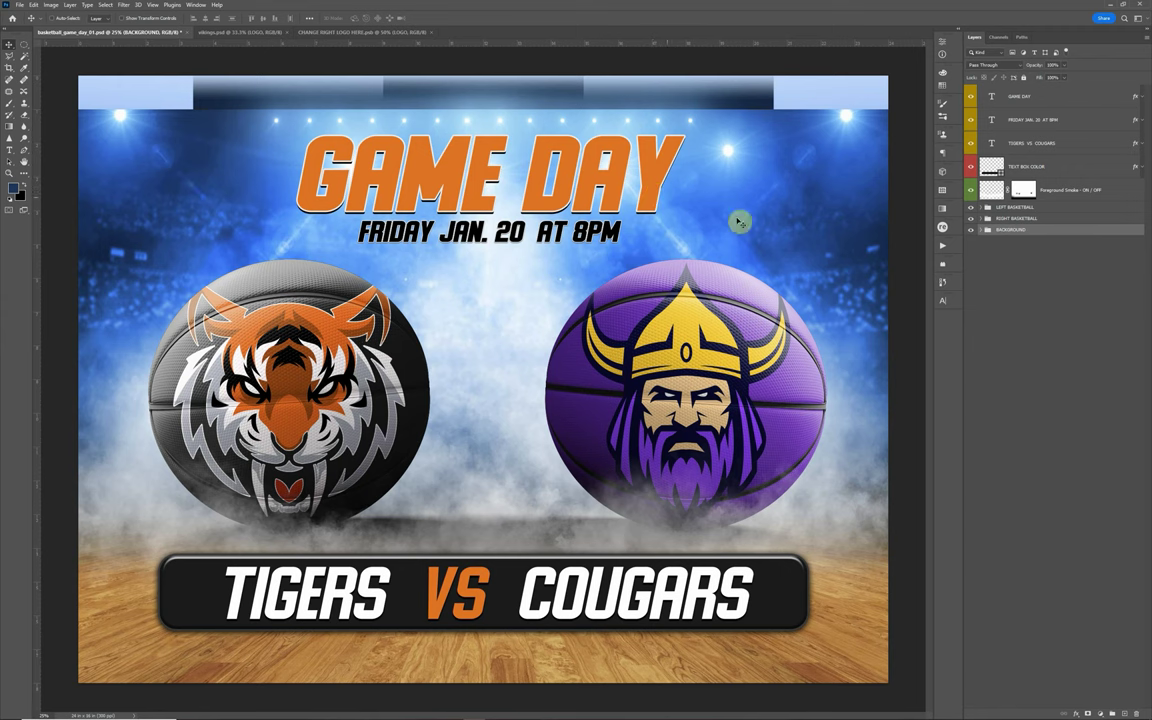
pyautogui.click(981, 231)
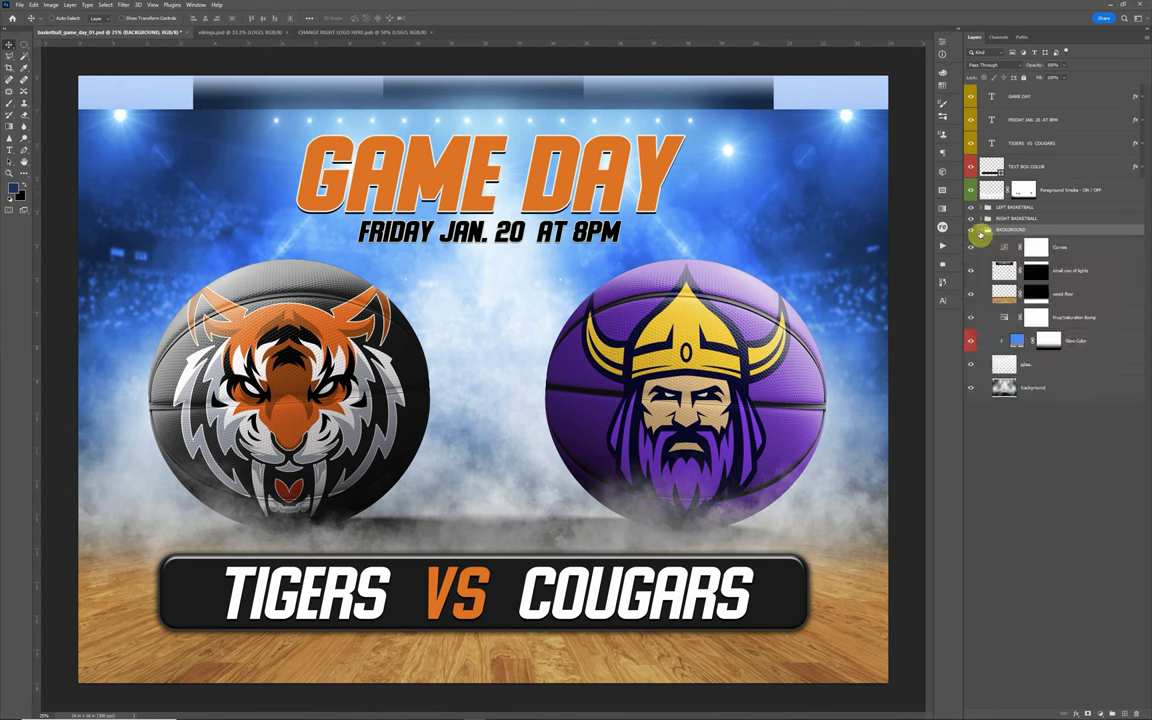
pyautogui.click(1013, 388)
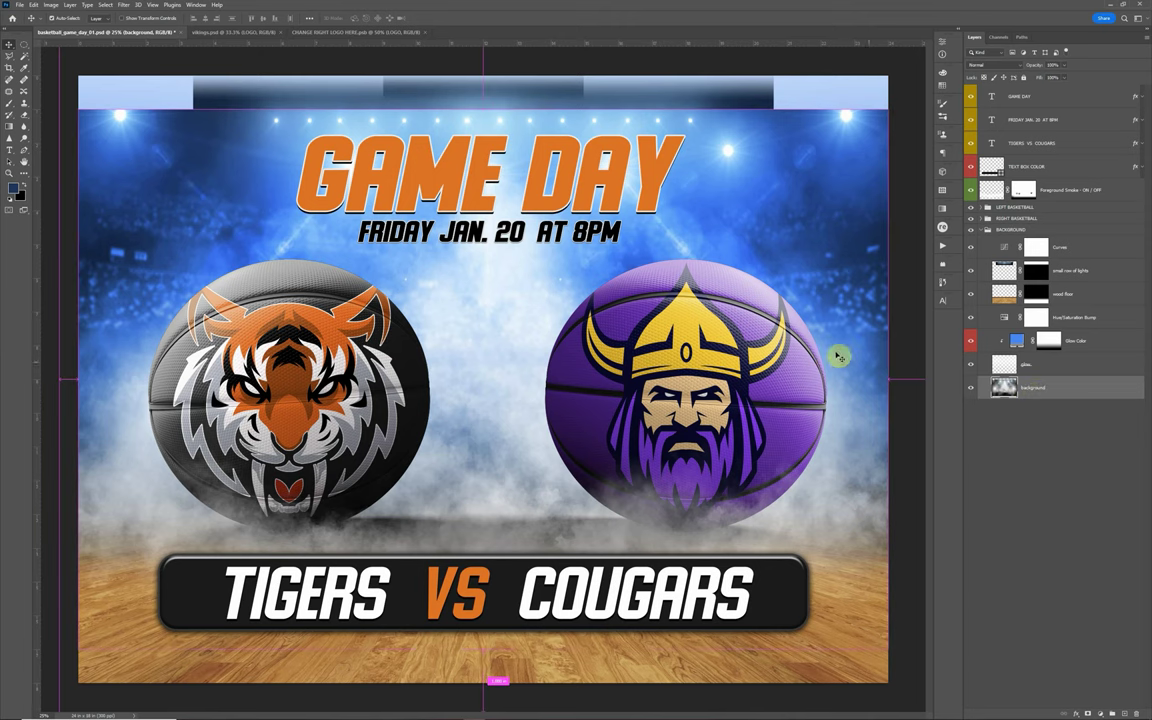
# Free-transform the arena photo, stretching its top edge up to the canvas top
pyautogui.hotkey('ctrl', 't')
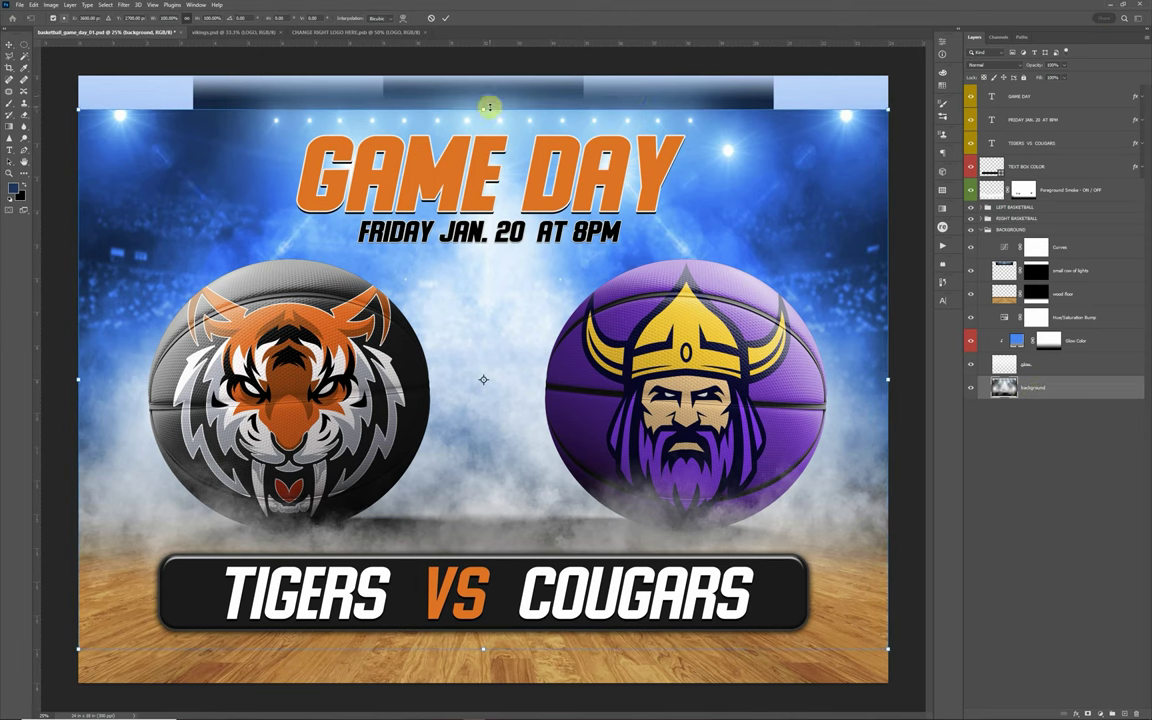
pyautogui.moveTo(484, 106); pyautogui.dragTo(488, 68)
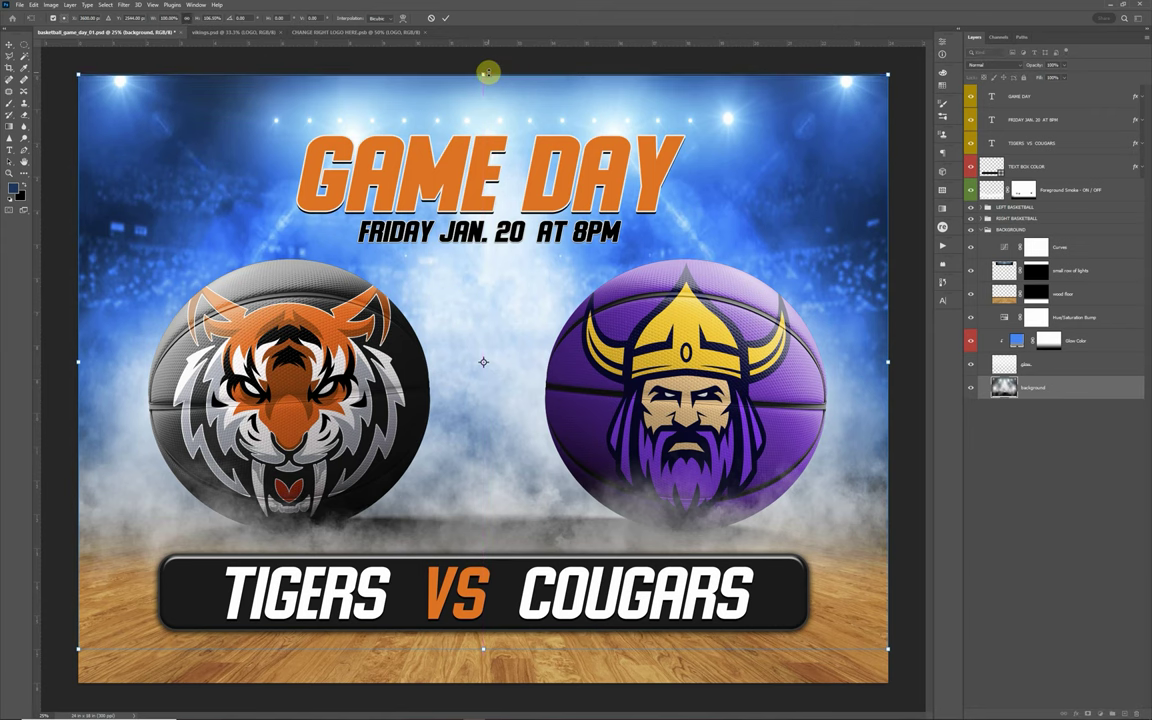
pyautogui.press('Return')
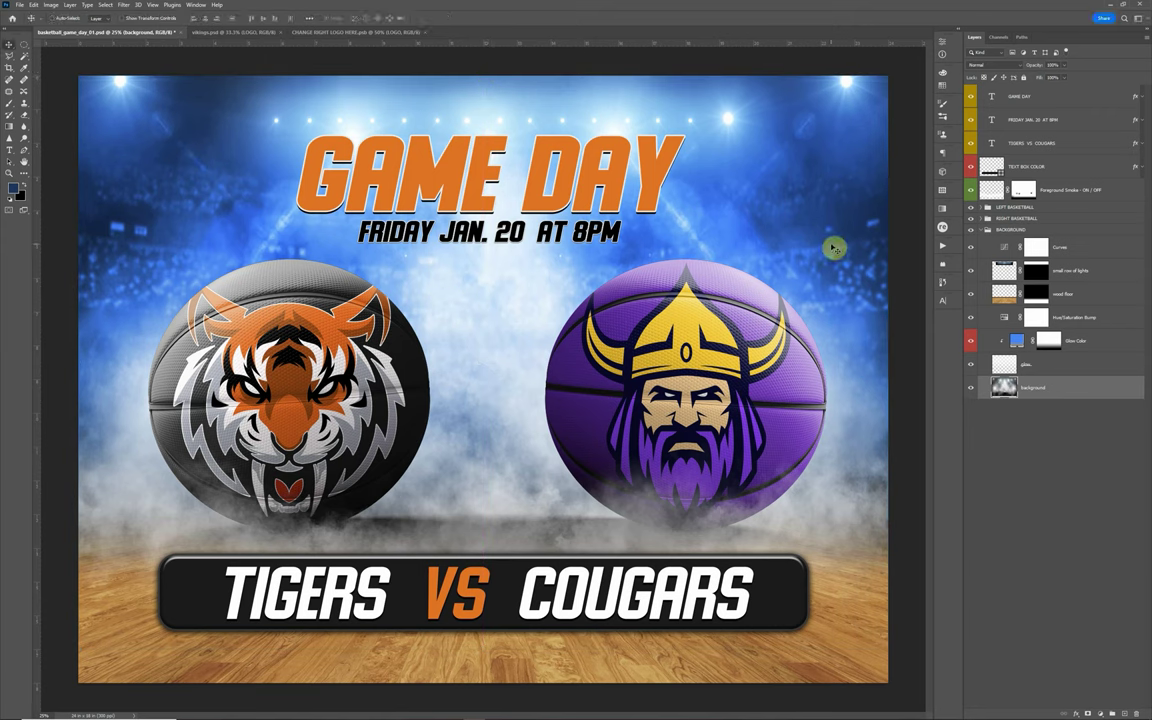